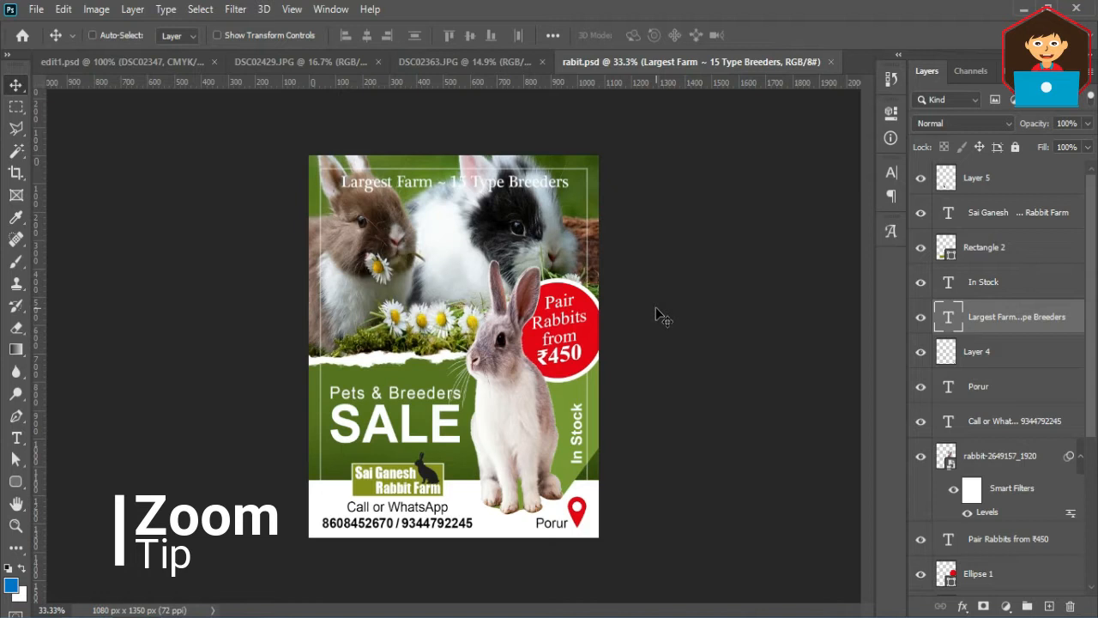
Examine the rabbit sale poster at several magnifications, from the whole page to a close view of the front rabbit
{"action": "key", "text": "ctrl+plus"}
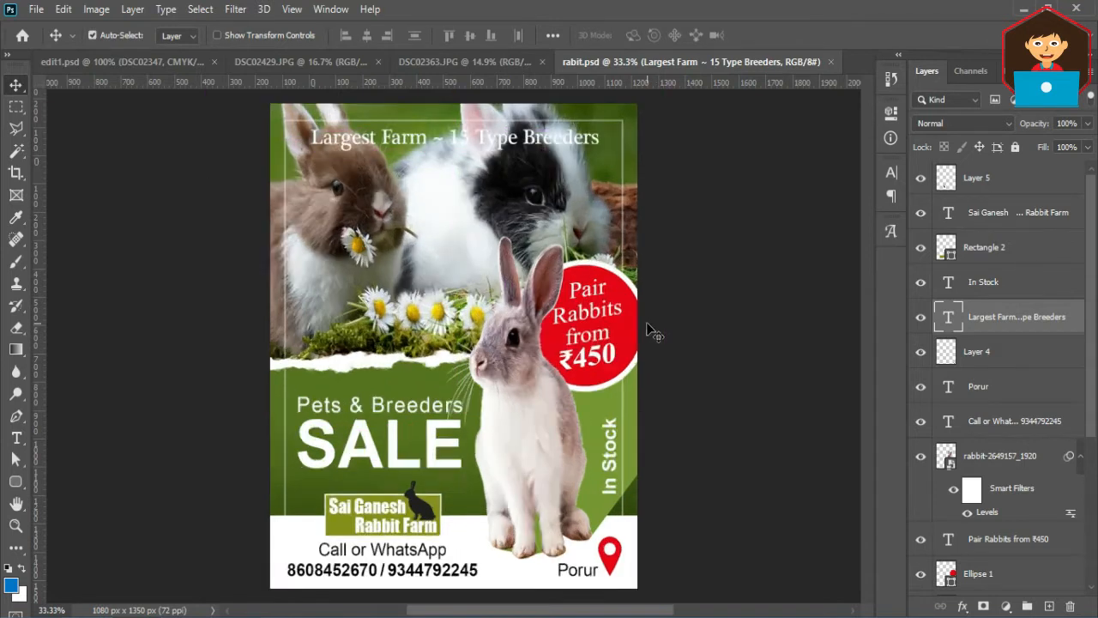
{"action": "key", "text": "ctrl+plus"}
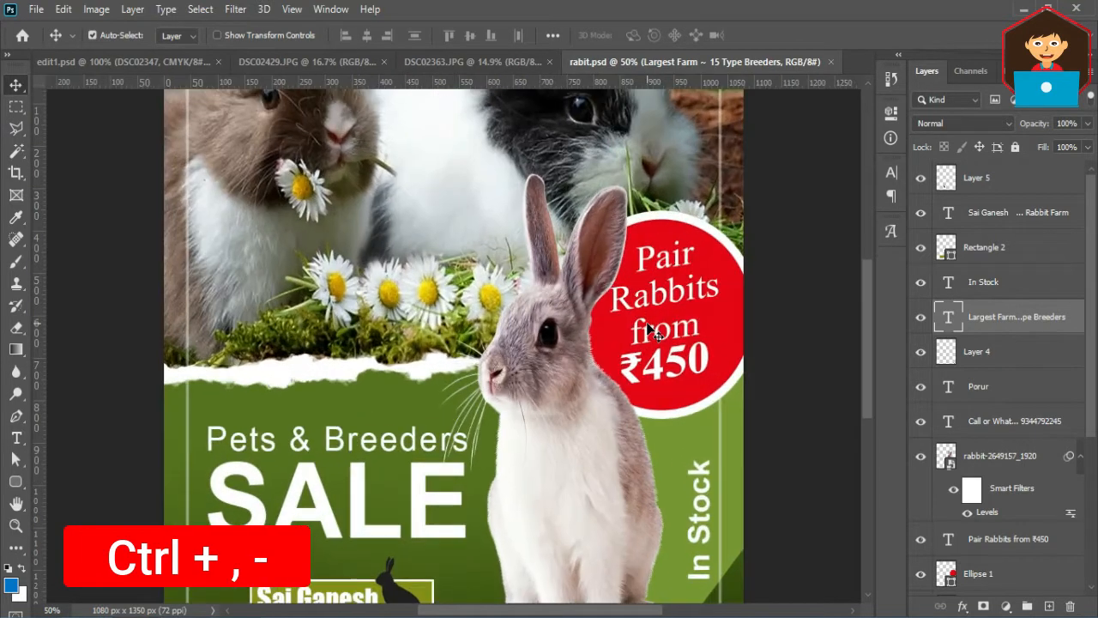
{"action": "key", "text": "ctrl+minus"}
{"action": "key", "text": "ctrl+minus"}
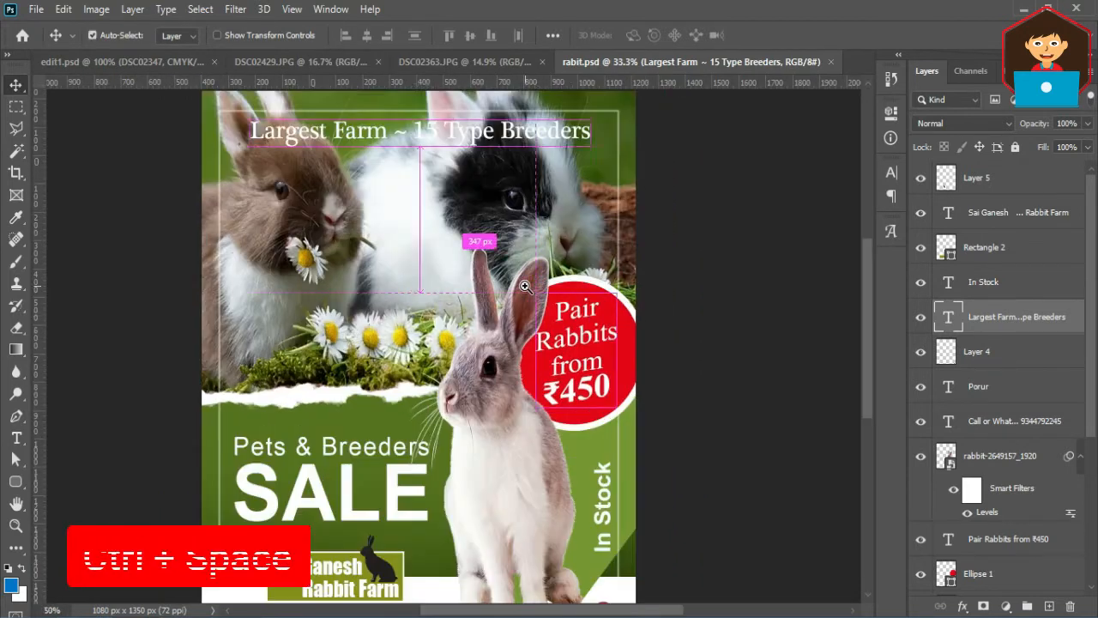
{"action": "left_click", "coordinate": [525, 285], "text": "ctrl+space"}
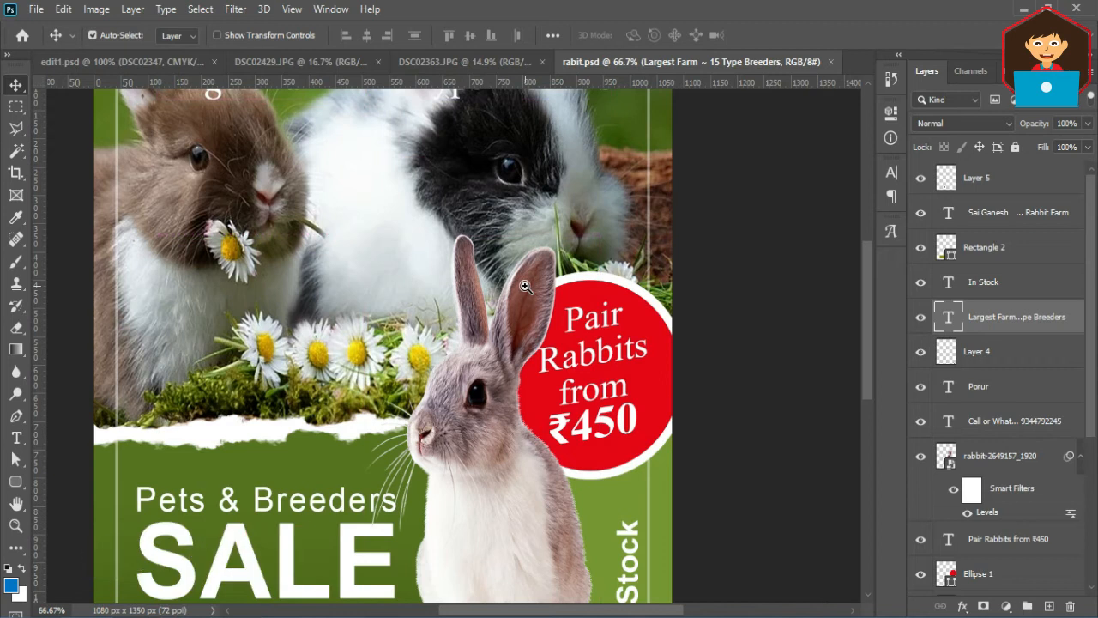
{"action": "left_click", "coordinate": [525, 286], "text": "ctrl+alt+space"}
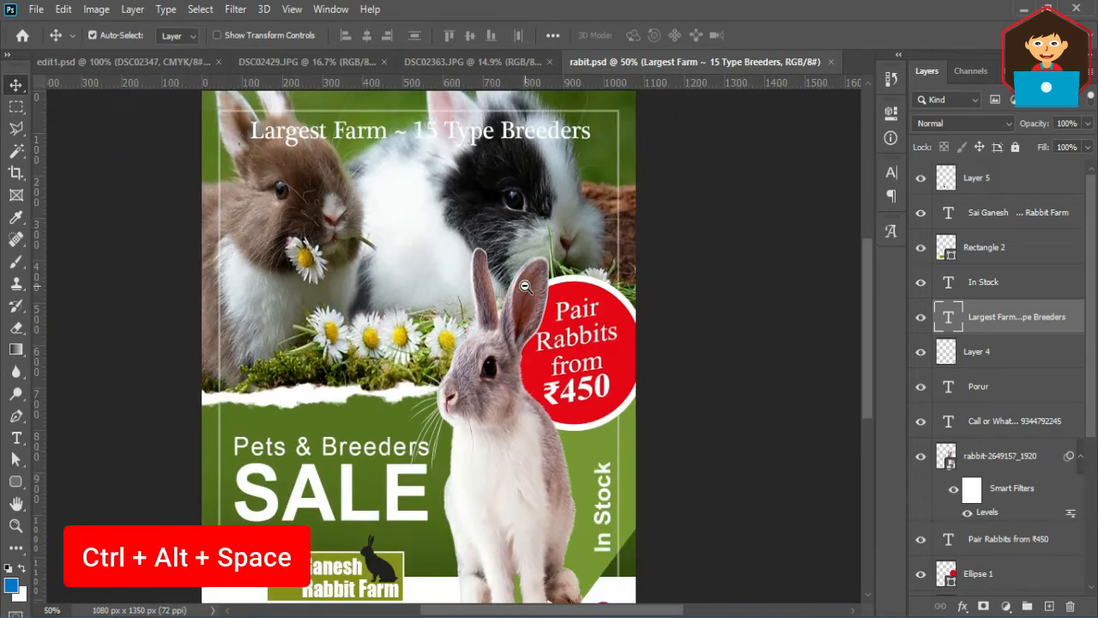
{"action": "left_click", "coordinate": [523, 288], "text": "ctrl+alt"}
{"action": "key", "text": "ctrl+0"}
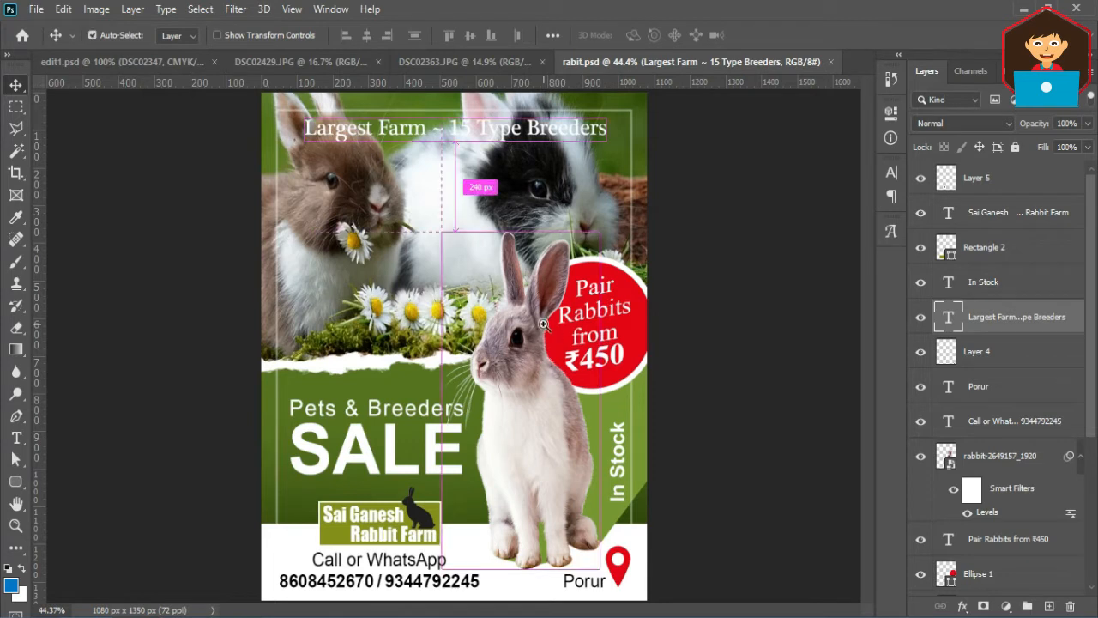
{"action": "scroll", "coordinate": [486, 315], "scroll_direction": "up", "scroll_amount": 1}
{"action": "scroll", "coordinate": [487, 315], "scroll_direction": "up", "scroll_amount": 2}
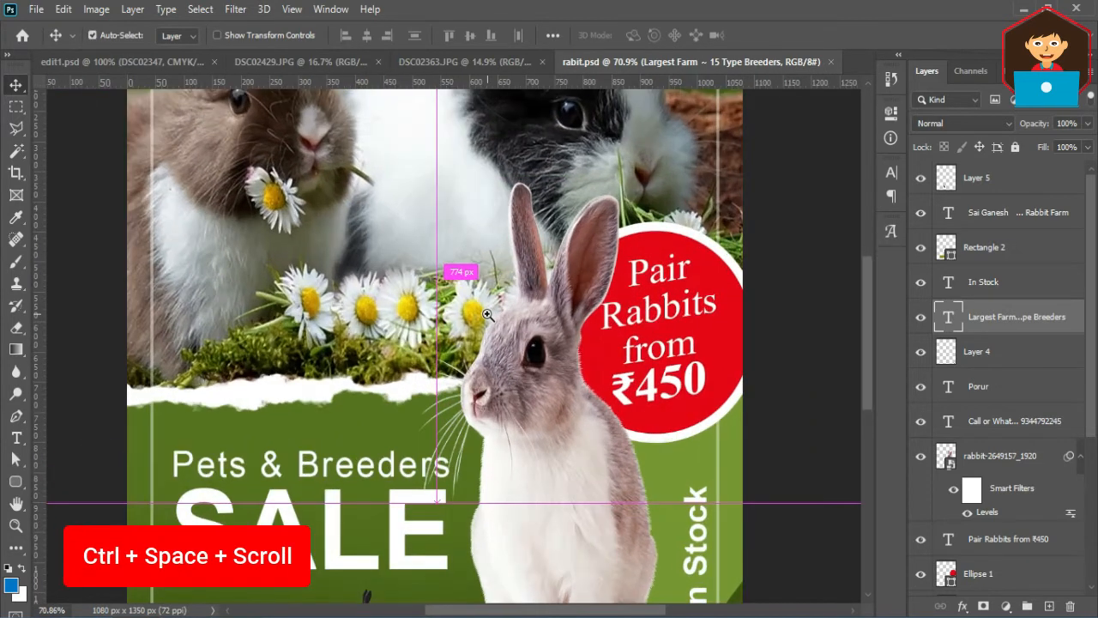
{"action": "scroll", "coordinate": [487, 315], "scroll_direction": "up", "scroll_amount": 1}
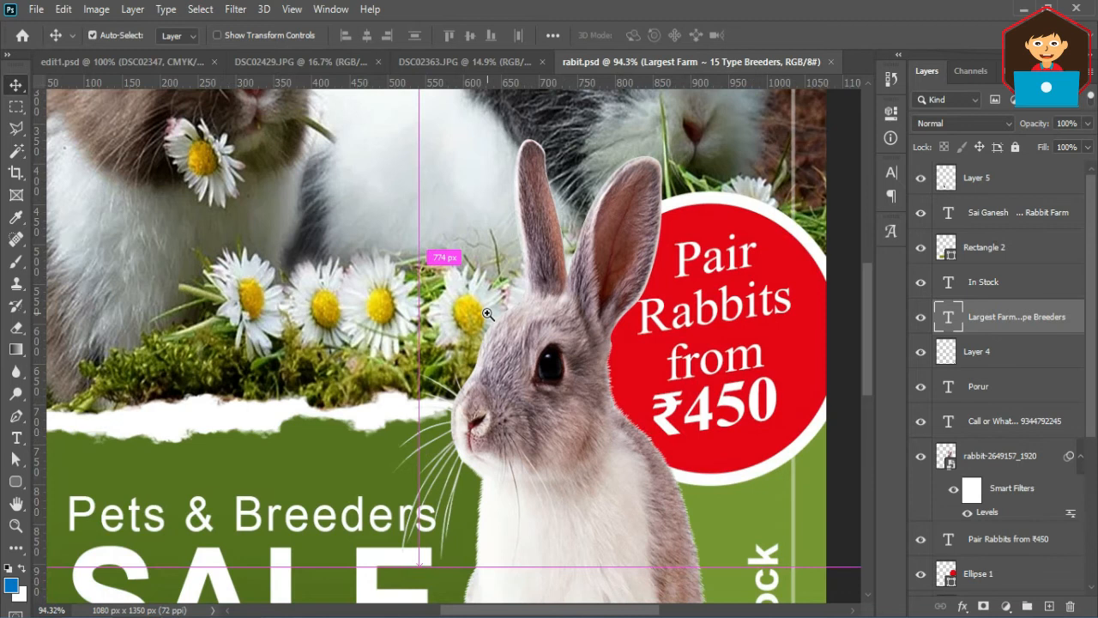
{"action": "scroll", "coordinate": [487, 314], "scroll_direction": "down", "scroll_amount": 2}
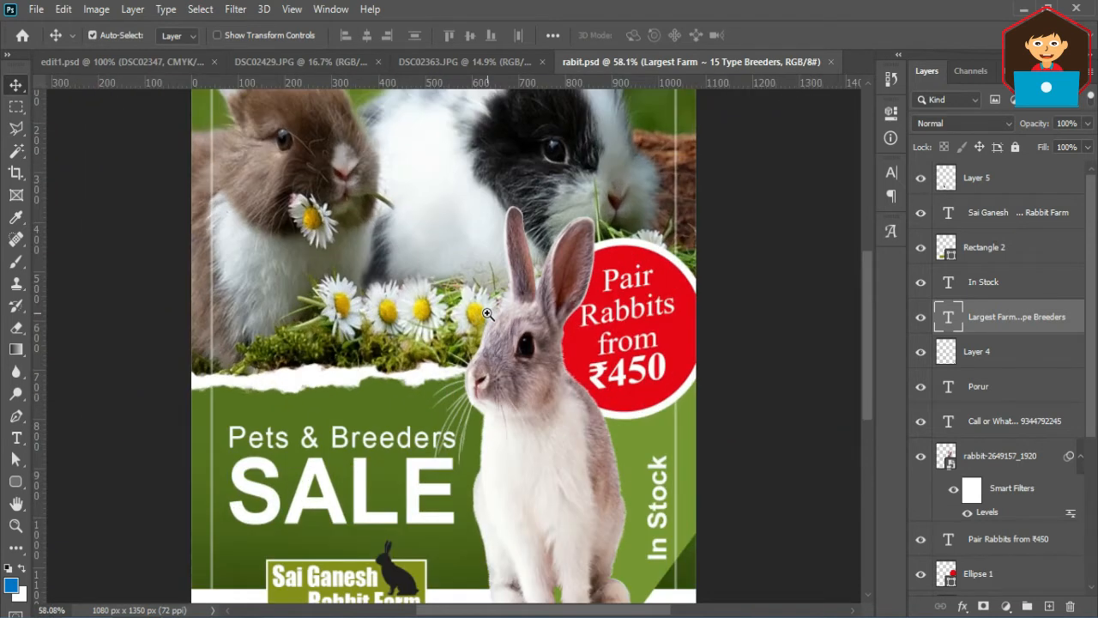
Open the Tools preferences
{"action": "left_click", "coordinate": [63, 8]}
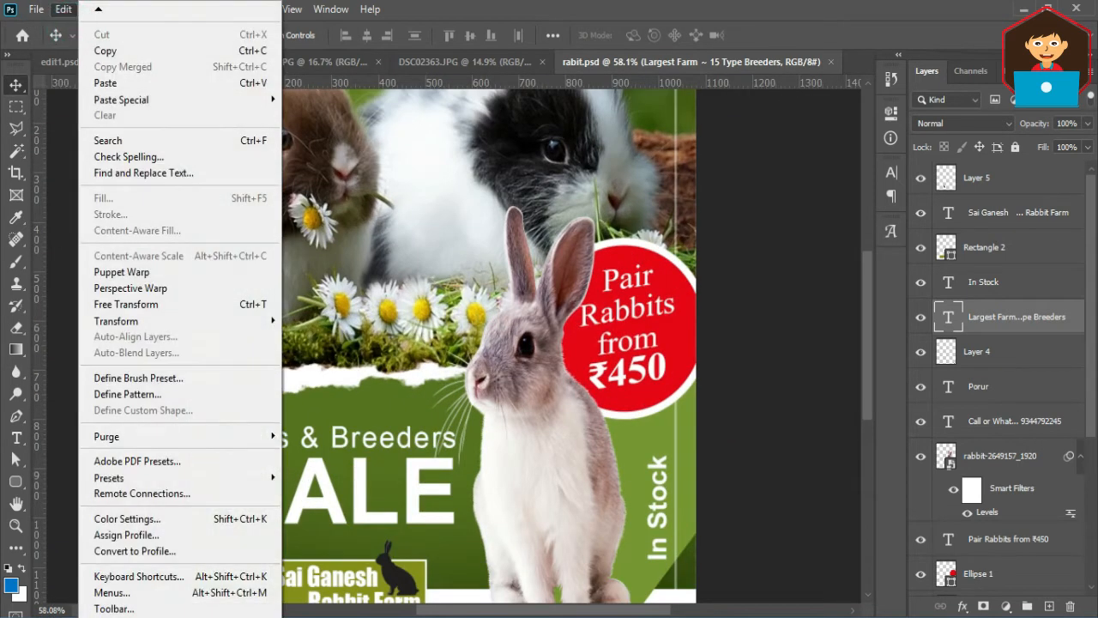
{"action": "mouse_move", "coordinate": [129, 613]}
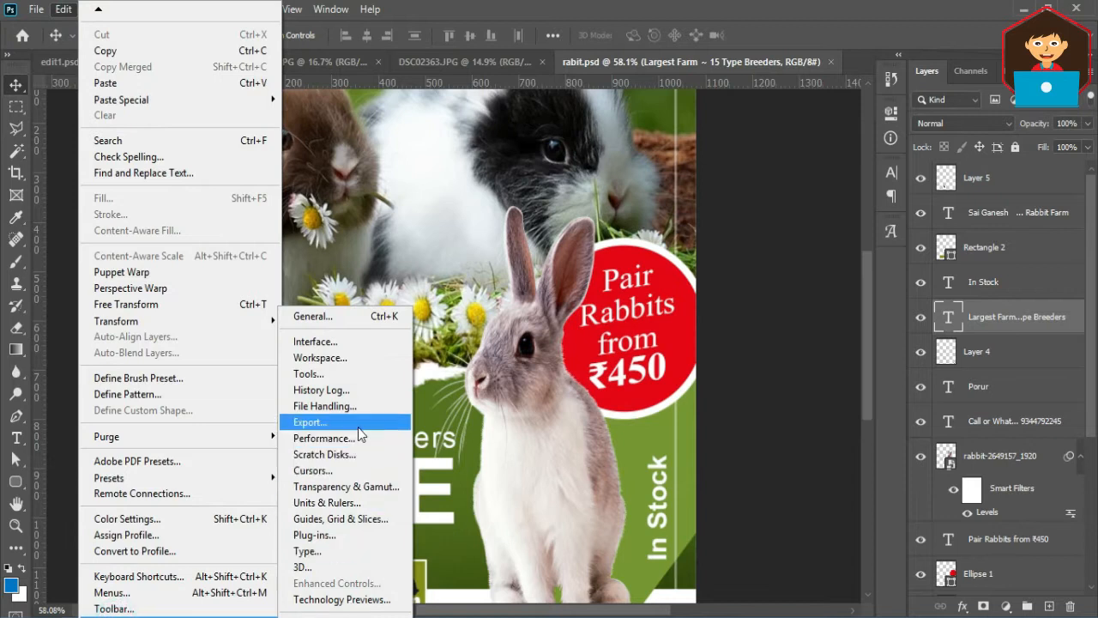
{"action": "left_click", "coordinate": [343, 374]}
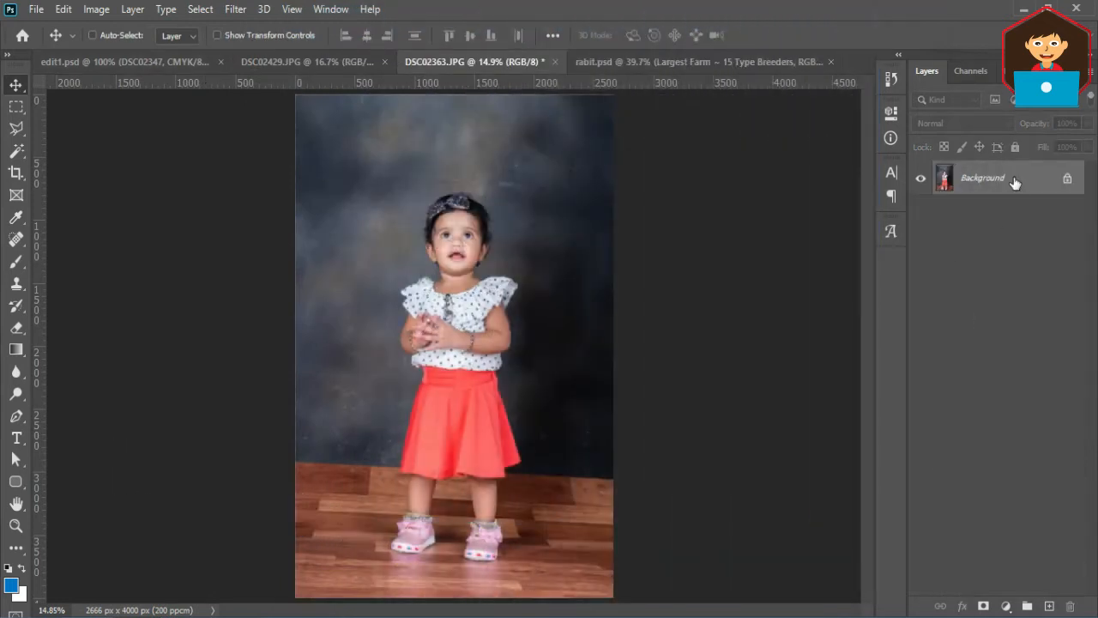
{"action": "double_click", "coordinate": [1029, 177]}
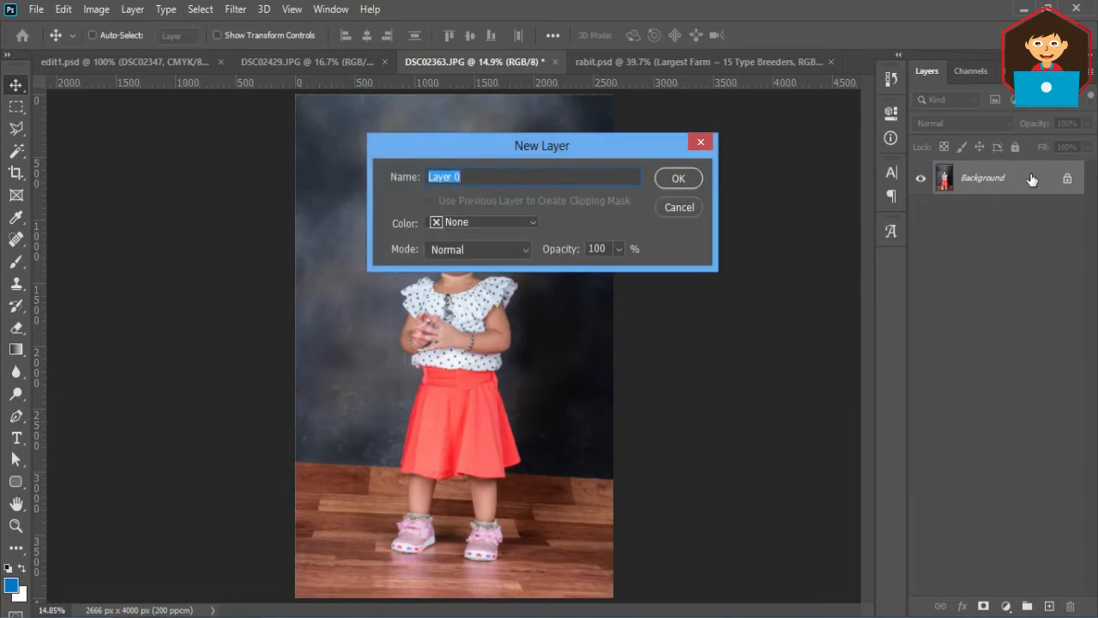
{"action": "left_click", "coordinate": [678, 177]}
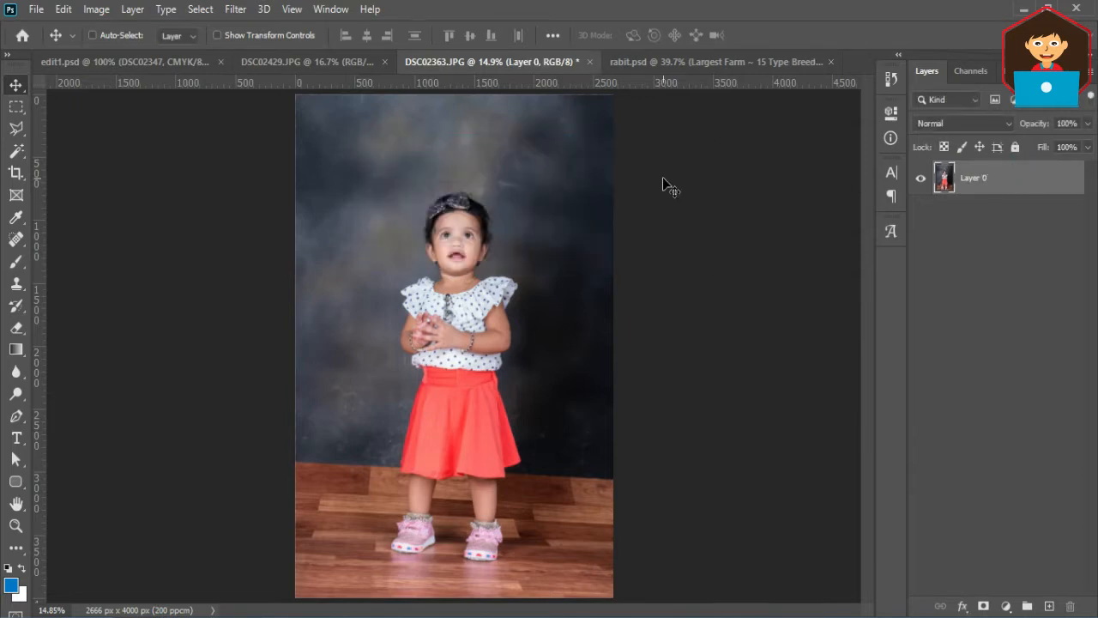
{"action": "key", "text": "ctrl+z"}
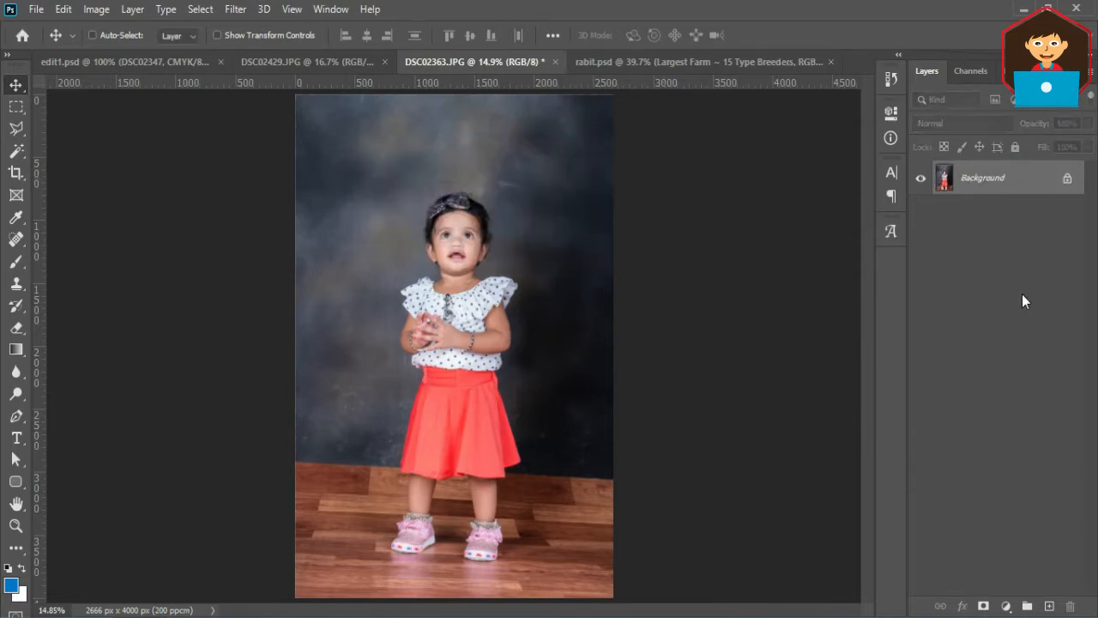
Convert the locked Background of DSC02363.JPG into a regular layer and add an empty layer above it
{"action": "double_click", "coordinate": [1058, 178], "text": "alt"}
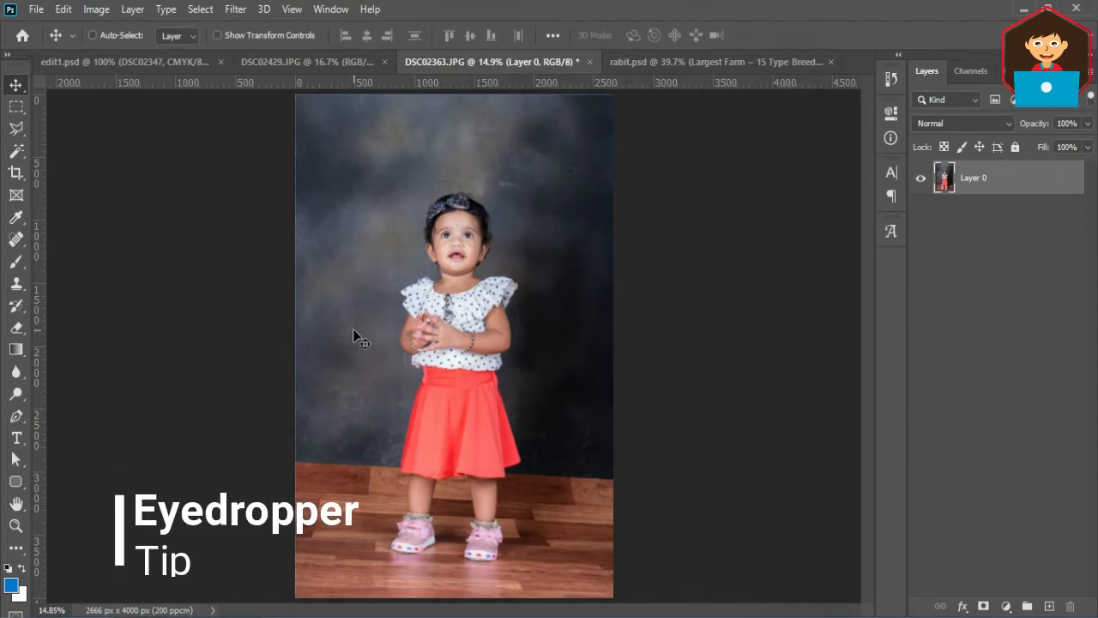
{"action": "key", "text": "b"}
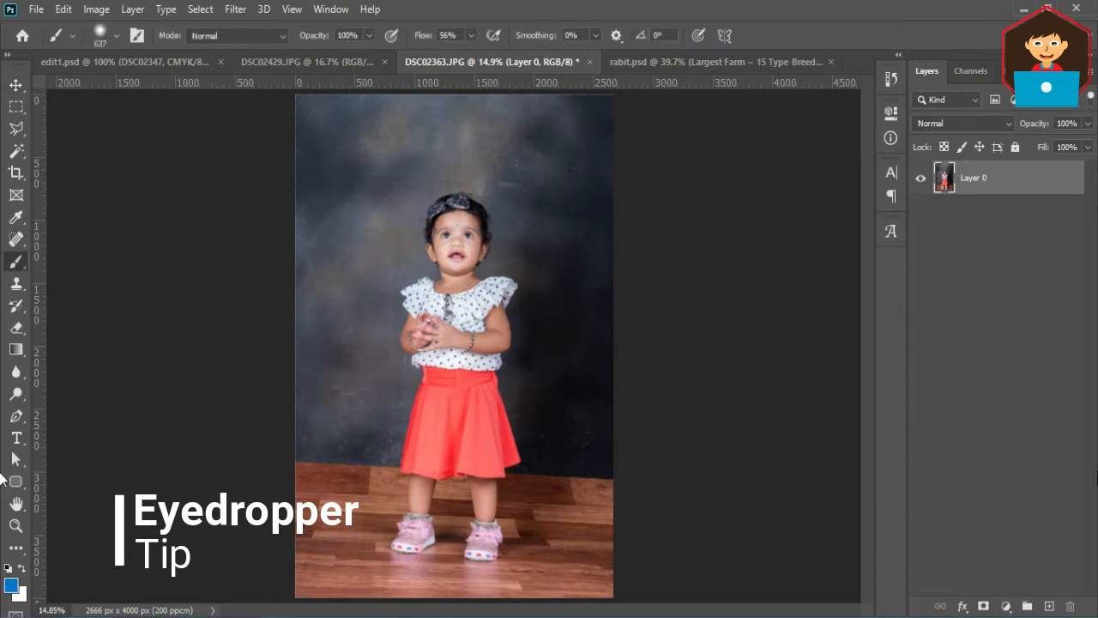
{"action": "left_click", "coordinate": [1050, 605]}
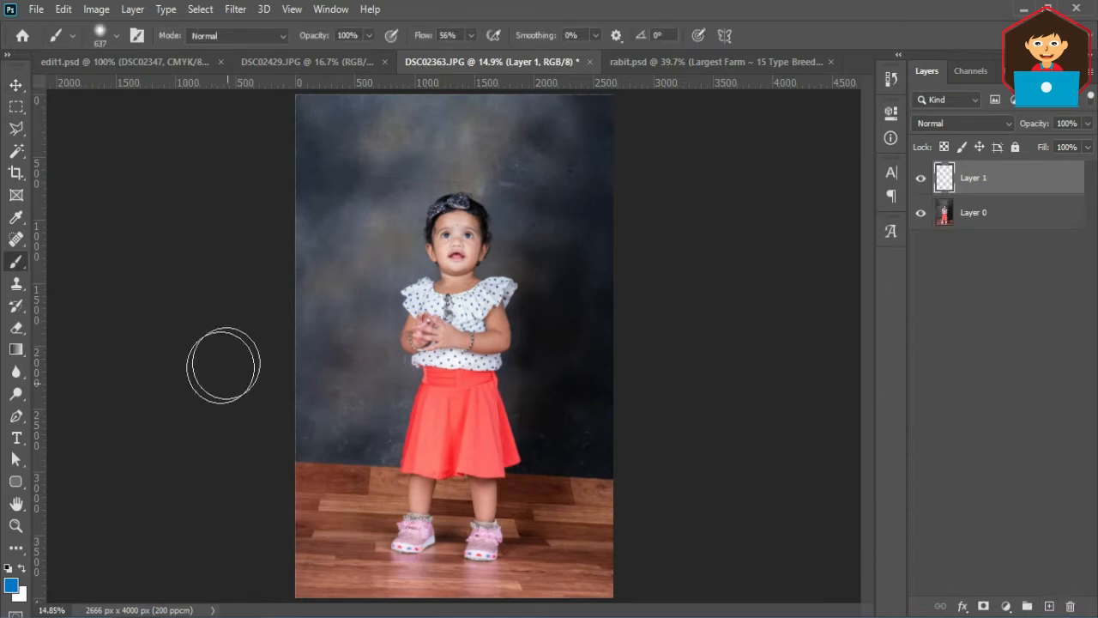
Paint soft blue, skirt-coral and white strokes down the photo's left side on Layer 1, sampling the coral from the girl's skirt
{"action": "left_click_drag", "start_coordinate": [326, 323], "coordinate": [327, 422]}
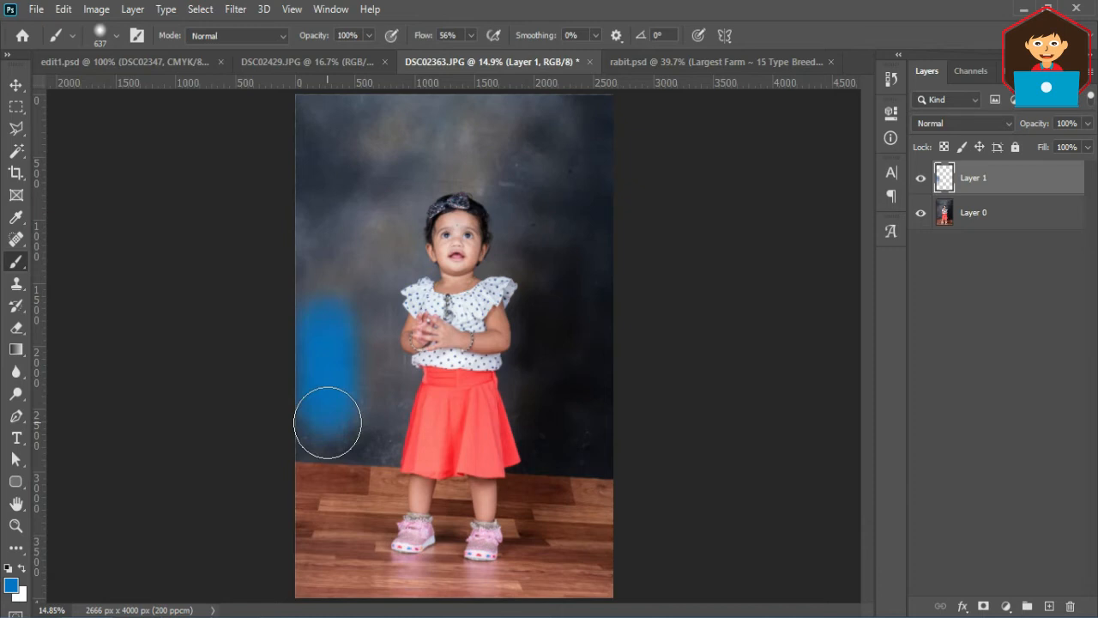
{"action": "left_click", "coordinate": [477, 410], "text": "alt"}
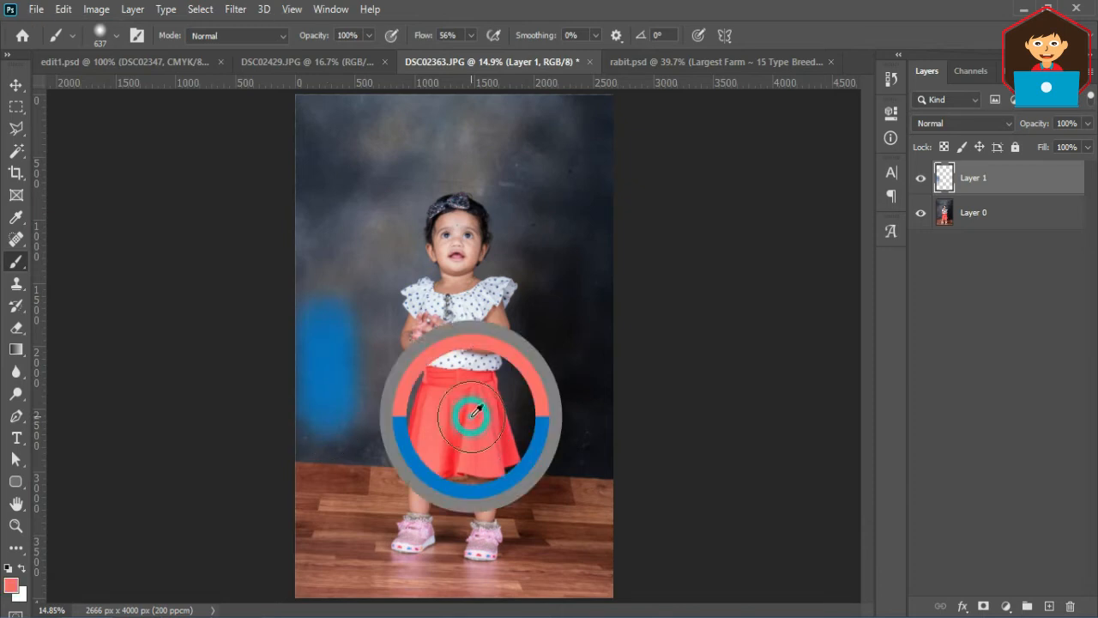
{"action": "left_click", "coordinate": [474, 418], "text": "alt"}
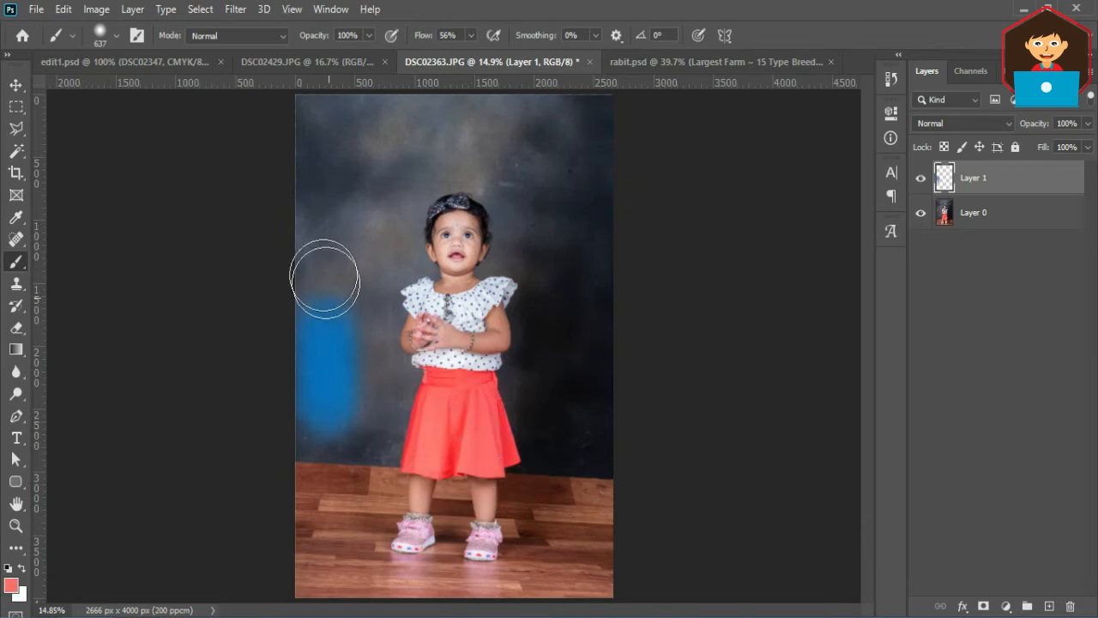
{"action": "left_click_drag", "start_coordinate": [321, 360], "coordinate": [319, 280]}
{"action": "left_click_drag", "start_coordinate": [319, 280], "coordinate": [318, 250]}
{"action": "left_click_drag", "start_coordinate": [313, 437], "coordinate": [312, 472]}
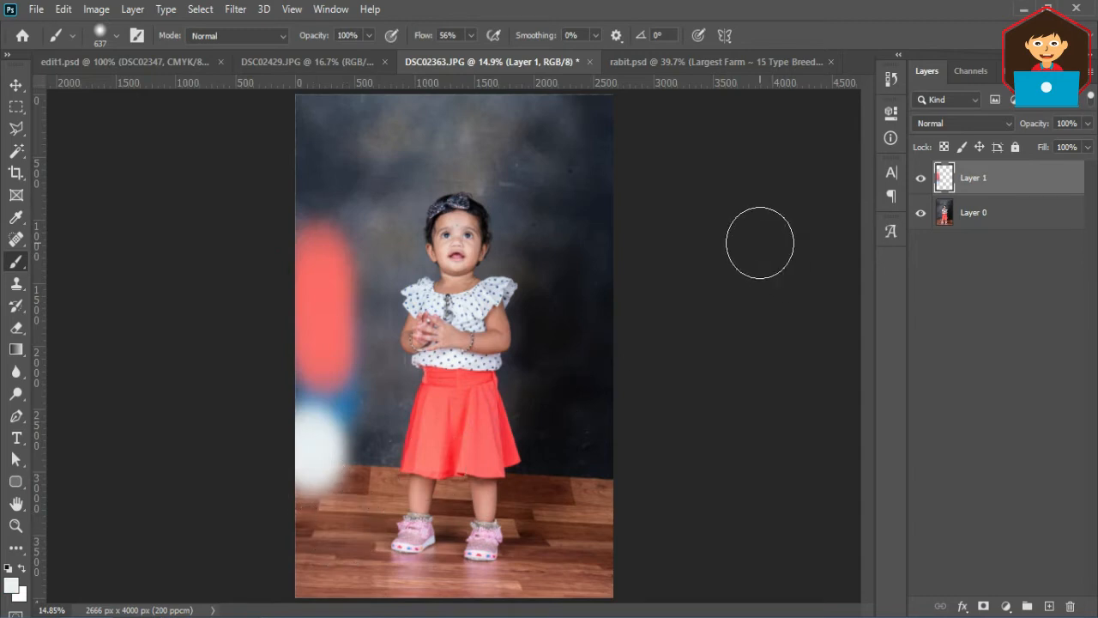
Restore down the Photoshop window, sample ochre from a thumbnail in the folder behind it, and paint a spot between the skirt and coral stroke
{"action": "left_click", "coordinate": [1047, 7]}
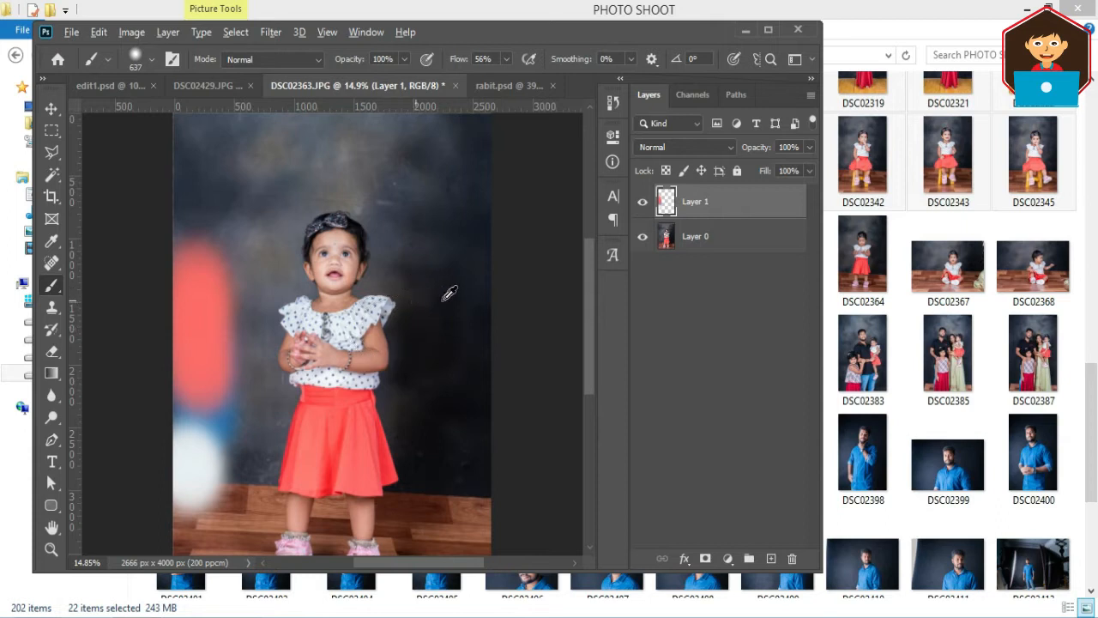
{"action": "mouse_move", "coordinate": [467, 265]}
{"action": "left_mouse_down"}
{"action": "mouse_move", "coordinate": [705, 232]}
{"action": "mouse_move", "coordinate": [937, 88]}
{"action": "left_mouse_up"}
{"action": "key", "text": "ctrl+0"}
{"action": "mouse_move", "coordinate": [240, 378]}
{"action": "left_mouse_down"}
{"action": "mouse_move", "coordinate": [240, 411]}
{"action": "mouse_move", "coordinate": [237, 364]}
{"action": "mouse_move", "coordinate": [240, 375]}
{"action": "left_mouse_up"}
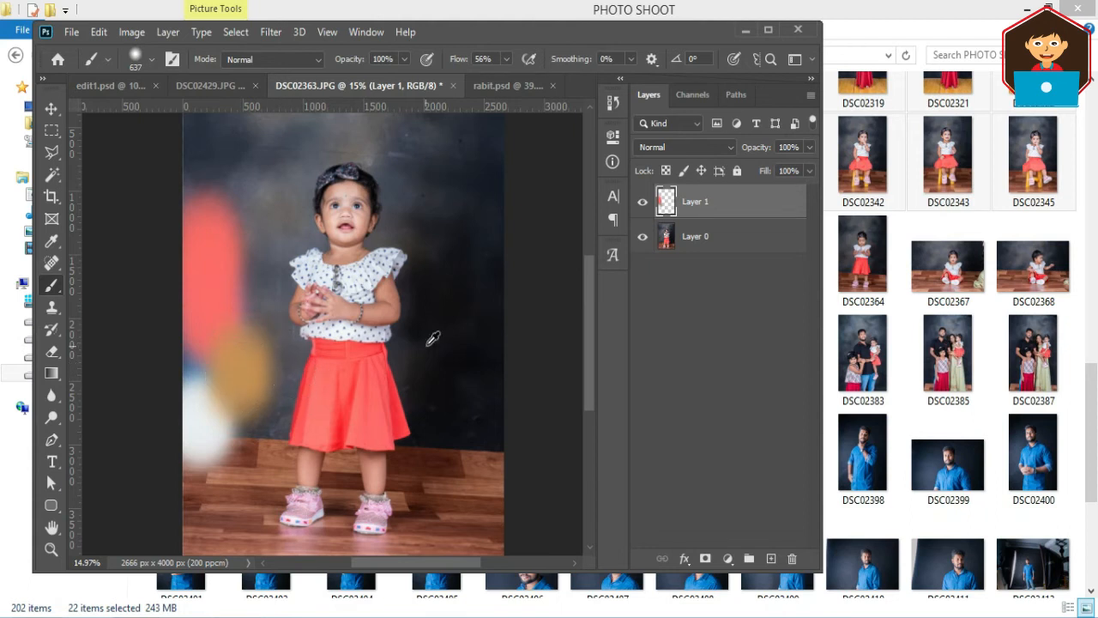
Sample blue from the man's shirt in the DSC02398 thumbnail and paint a stroke below the ochre spot
{"action": "mouse_move", "coordinate": [431, 315]}
{"action": "left_mouse_down"}
{"action": "mouse_move", "coordinate": [642, 367]}
{"action": "mouse_move", "coordinate": [862, 461]}
{"action": "left_mouse_up"}
{"action": "left_click_drag", "start_coordinate": [457, 563], "coordinate": [340, 563]}
{"action": "left_click_drag", "start_coordinate": [415, 436], "coordinate": [386, 484]}
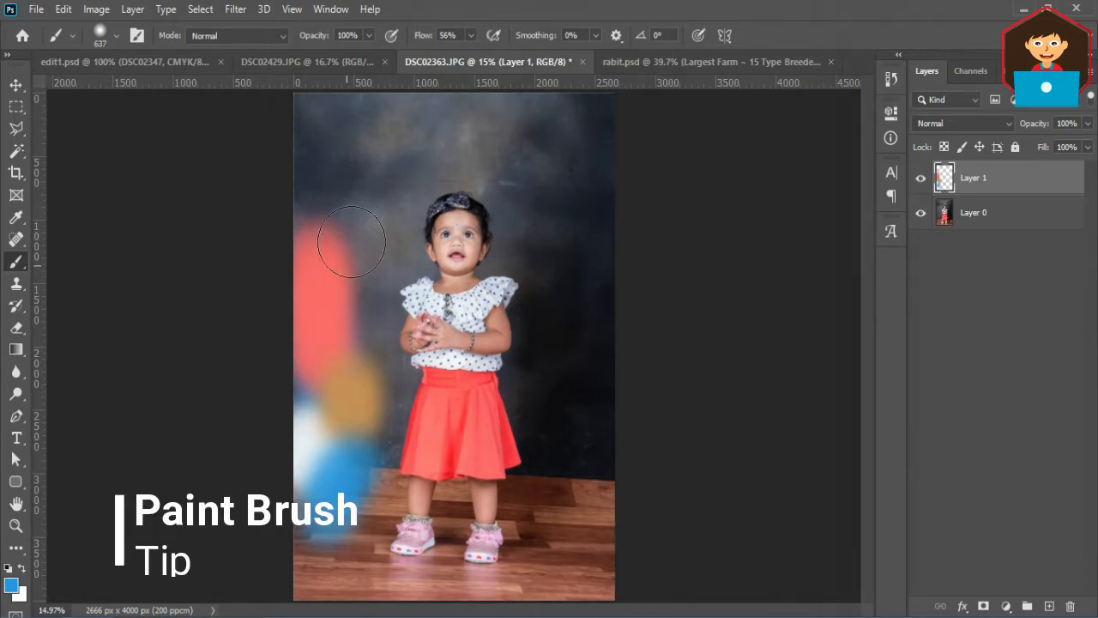
Try a soft blue brush stroke above the coral one and undo it
{"action": "left_click_drag", "start_coordinate": [327, 180], "coordinate": [324, 225]}
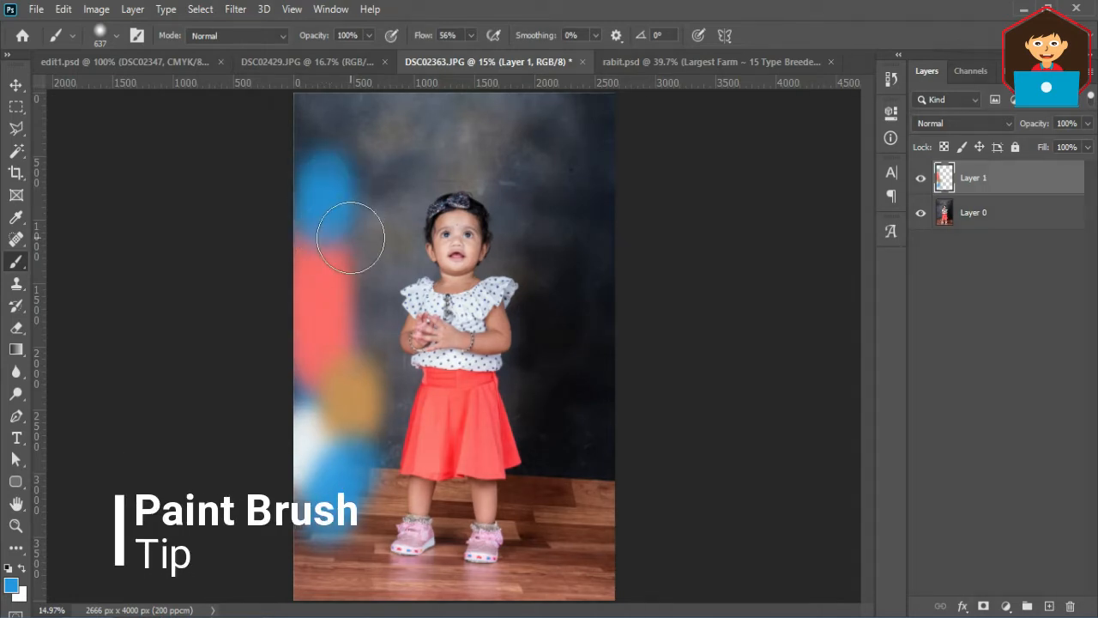
{"action": "key", "text": "ctrl+z"}
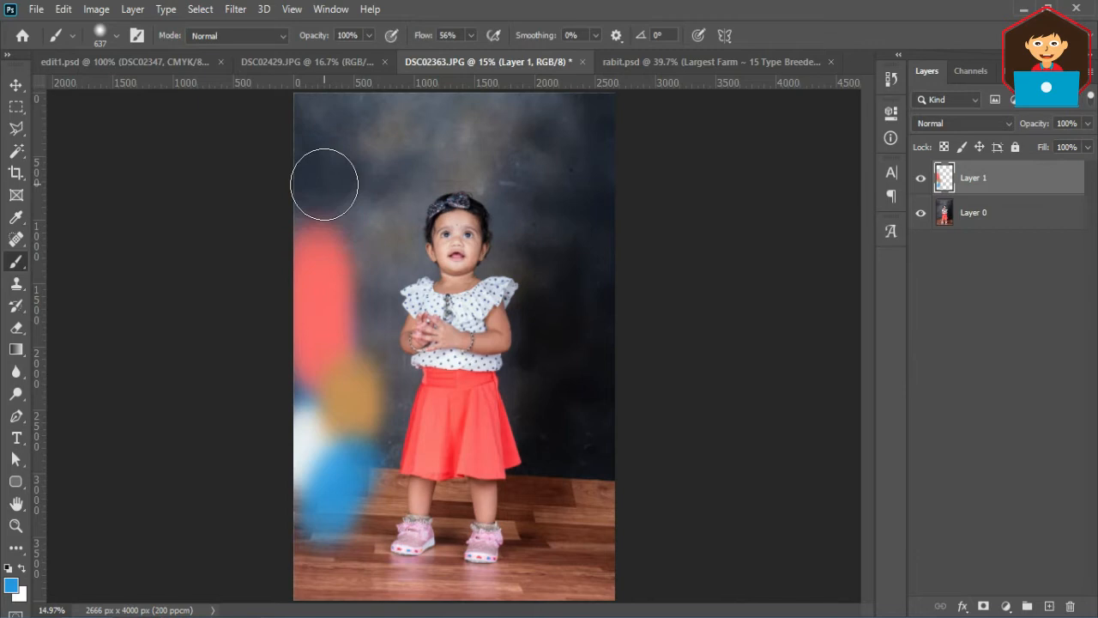
Adjust the brush's hardness and size, bringing the size to 400 px with a hard edge
{"action": "right_click", "coordinate": [325, 184]}
{"action": "mouse_move", "coordinate": [438, 267]}
{"action": "left_mouse_down"}
{"action": "mouse_move", "coordinate": [477, 271]}
{"action": "mouse_move", "coordinate": [410, 271]}
{"action": "left_mouse_up"}
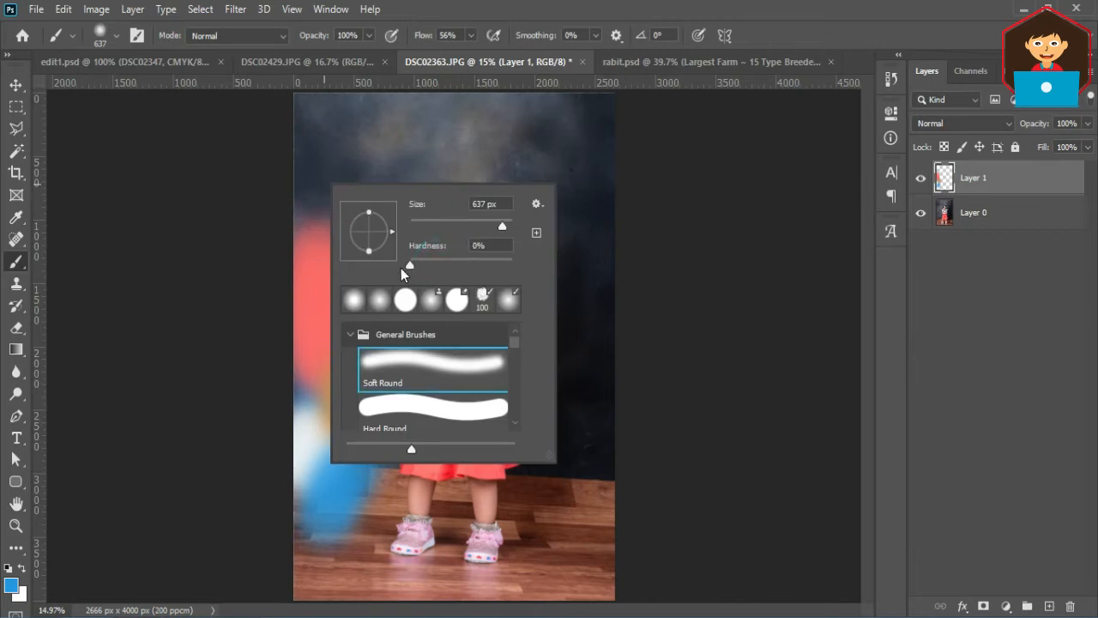
{"action": "left_click_drag", "start_coordinate": [502, 226], "coordinate": [466, 228]}
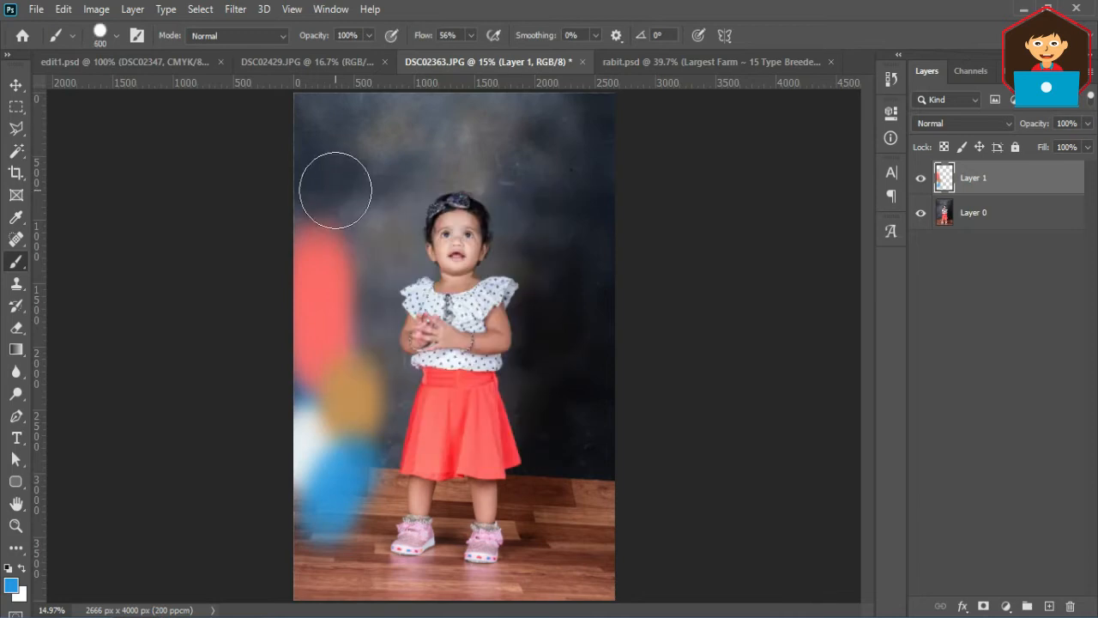
{"action": "key", "text": "bracketright"}
{"action": "key", "text": "bracketleft"}
{"action": "key", "text": "bracketleft"}
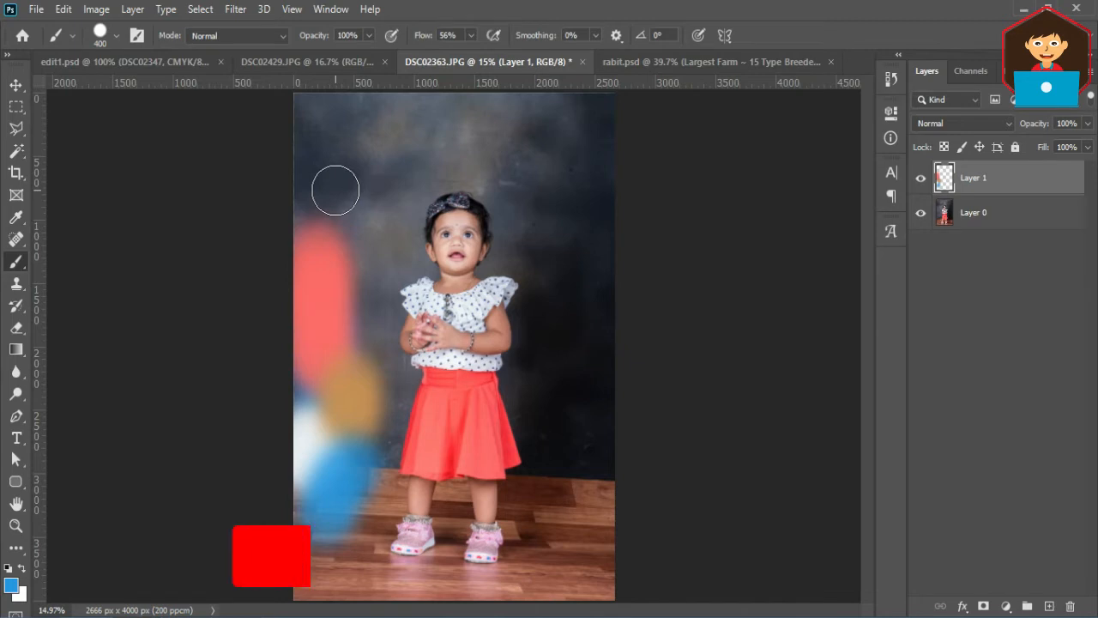
Soften the 400 px brush, try a blue stroke above the coral one, and undo that stroke
{"action": "key", "text": "shift+bracketleft"}
{"action": "key", "text": "shift+bracketleft"}
{"action": "key", "text": "shift+bracketleft"}
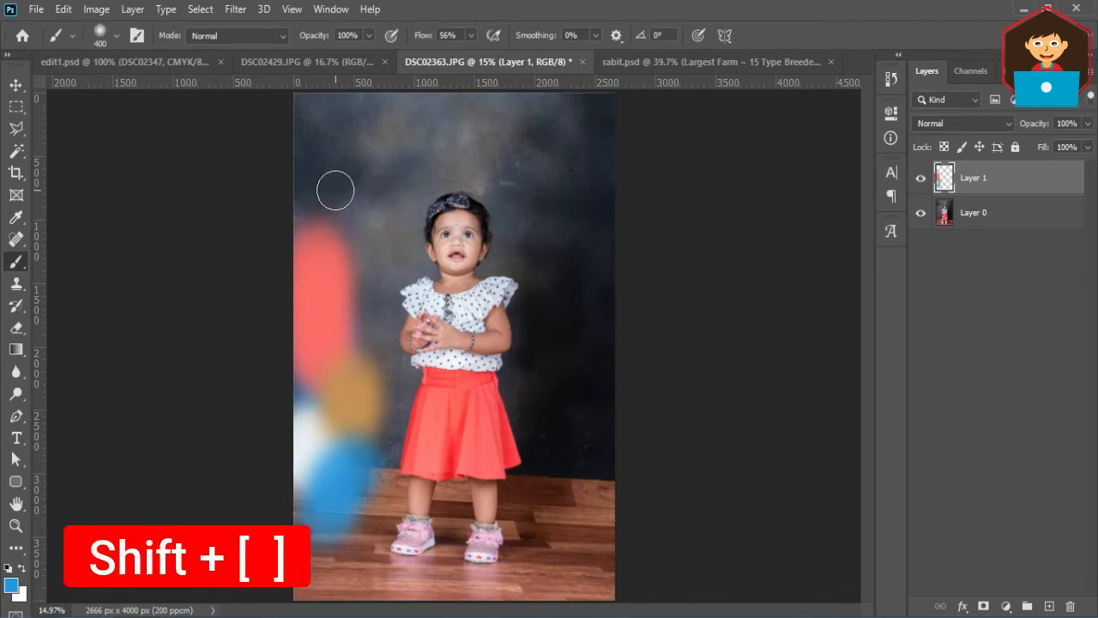
{"action": "left_click_drag", "start_coordinate": [336, 189], "coordinate": [343, 184]}
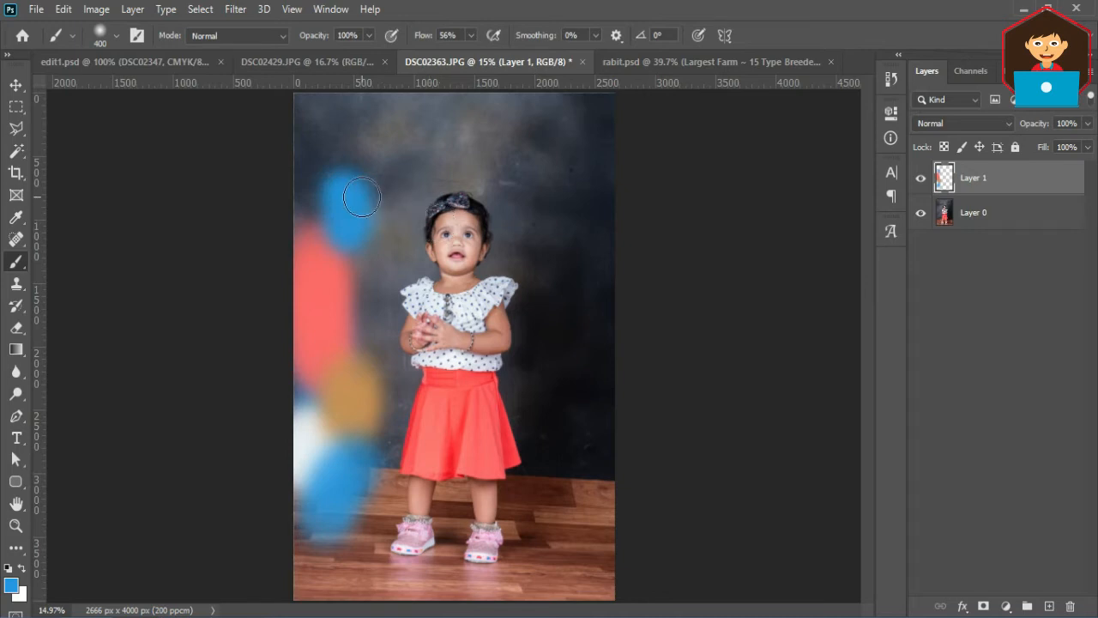
{"action": "key", "text": "ctrl+z"}
Paint a hard-edged blue stroke with the 400 px brush above the coral one, and lower the brush hardness
{"action": "key", "text": "bracketright"}
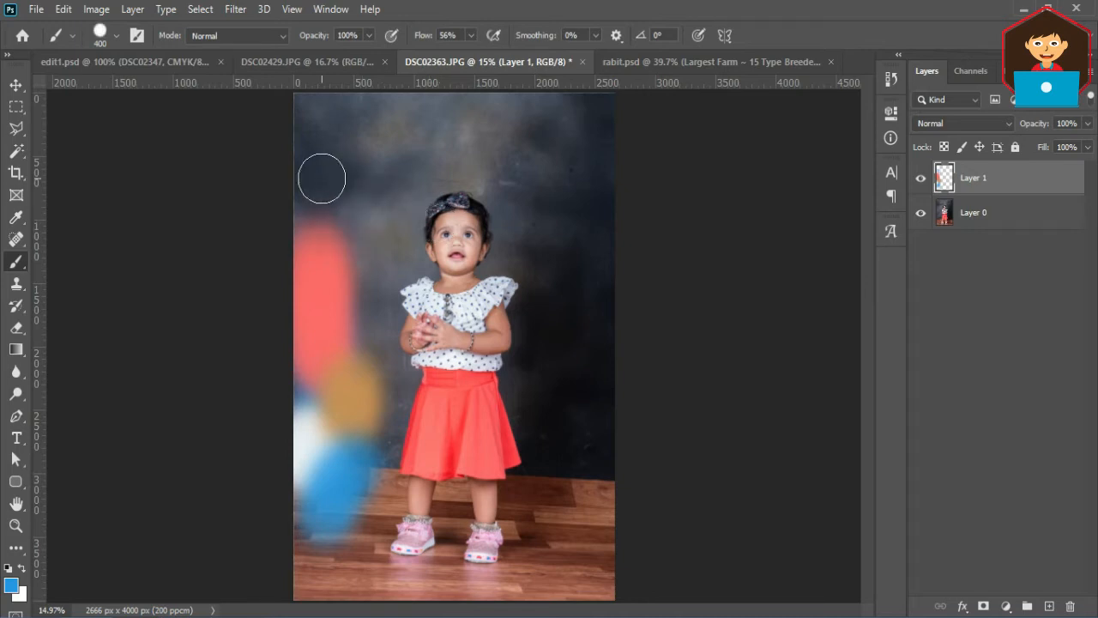
{"action": "left_click_drag", "start_coordinate": [321, 155], "coordinate": [319, 218]}
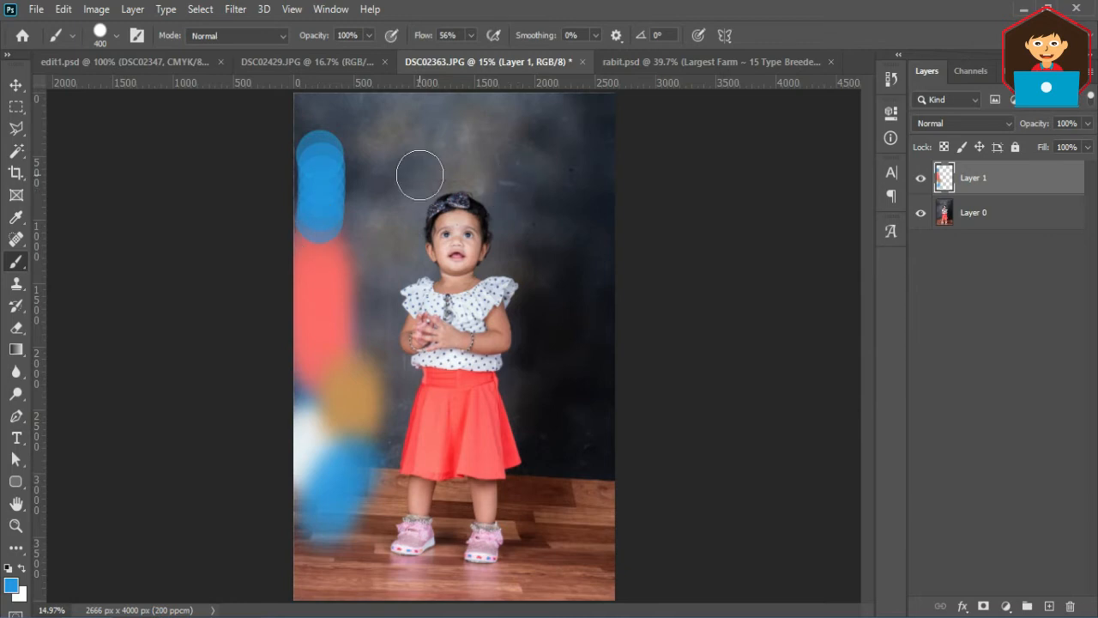
{"action": "key", "text": "shift+bracketleft"}
{"action": "key", "text": "shift+bracketleft"}
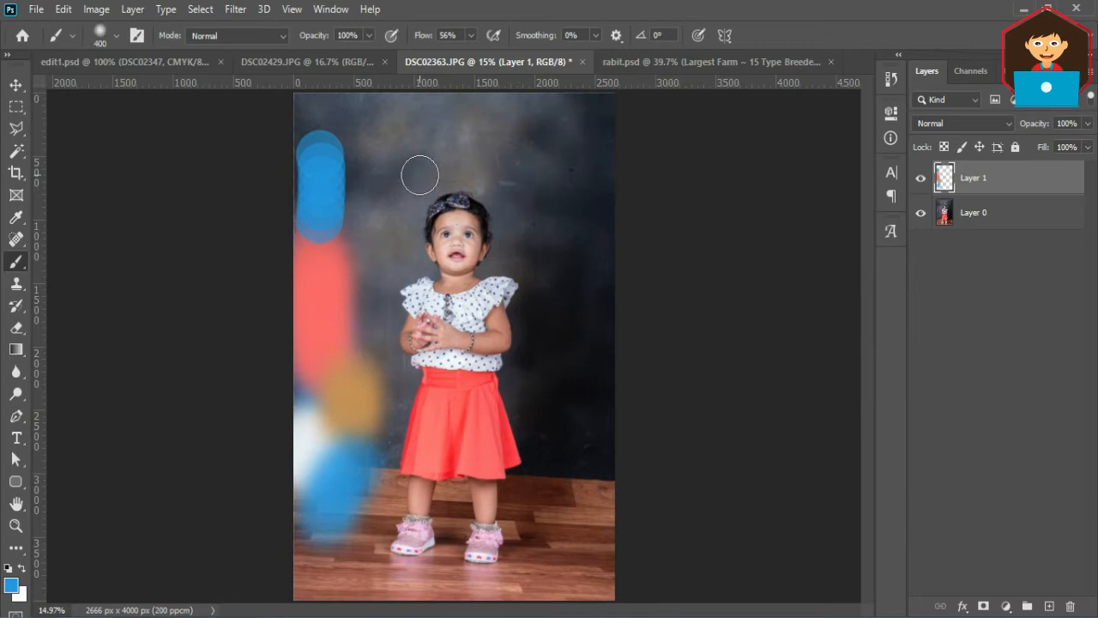
Paint a soft blue stroke beside the hard-edged one, and soft grey strokes in a sampled backdrop colour just below it
{"action": "left_click_drag", "start_coordinate": [388, 129], "coordinate": [374, 206]}
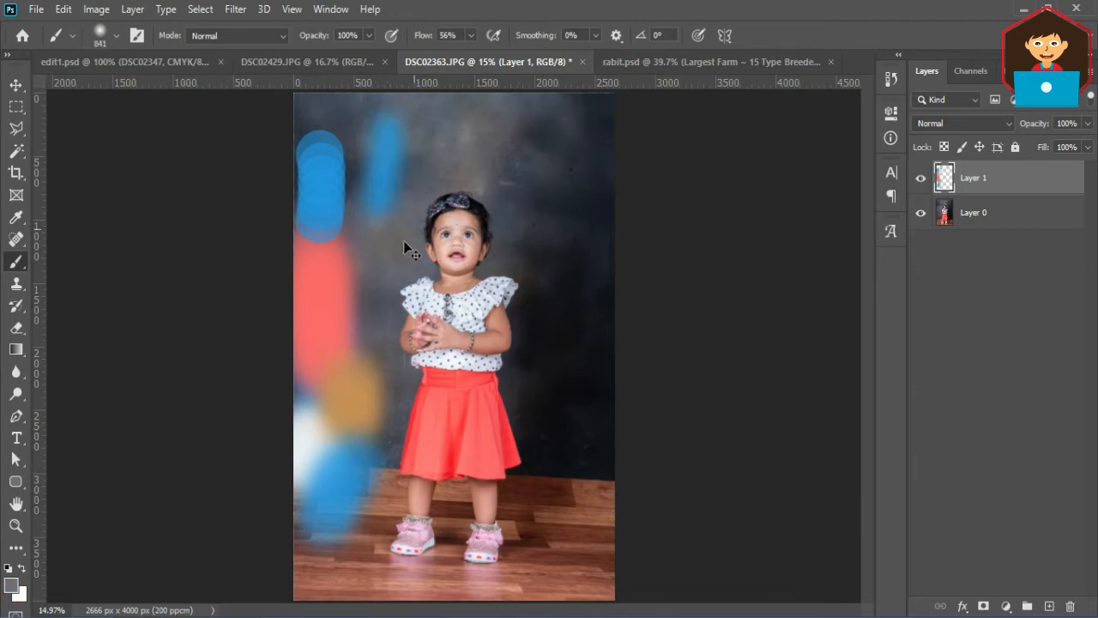
{"action": "scroll", "coordinate": [405, 249], "scroll_direction": "up", "scroll_amount": 1}
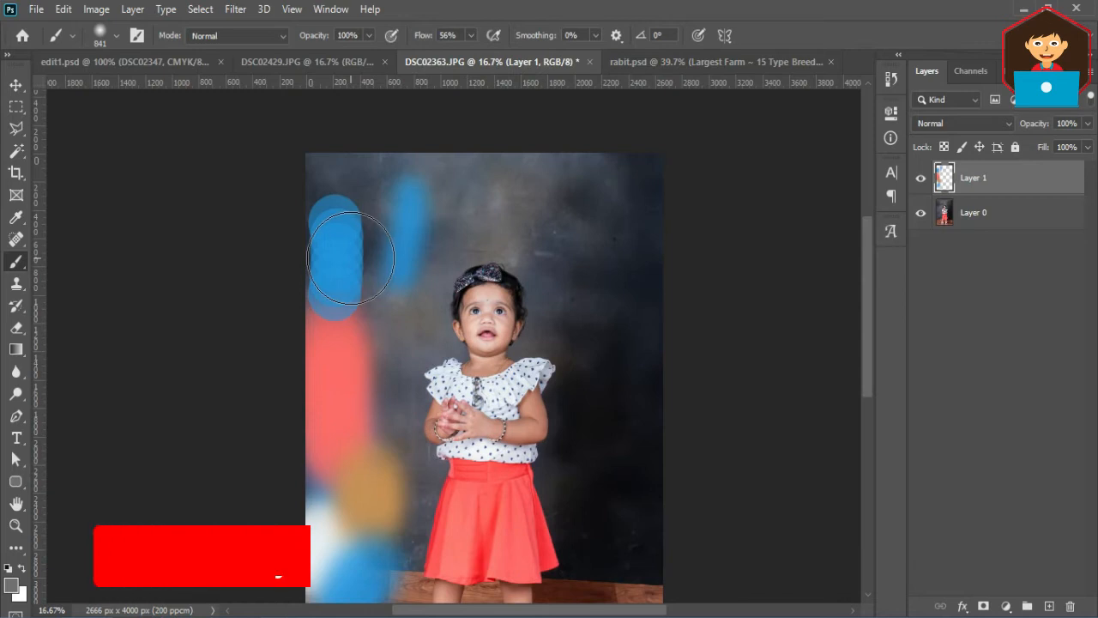
{"action": "key", "text": "alt"}
{"action": "mouse_move", "coordinate": [392, 238]}
{"action": "left_mouse_down"}
{"action": "mouse_move", "coordinate": [445, 240]}
{"action": "mouse_move", "coordinate": [384, 236]}
{"action": "mouse_move", "coordinate": [384, 118]}
{"action": "mouse_move", "coordinate": [384, 230]}
{"action": "left_mouse_up"}
{"action": "left_click_drag", "start_coordinate": [384, 271], "coordinate": [388, 359]}
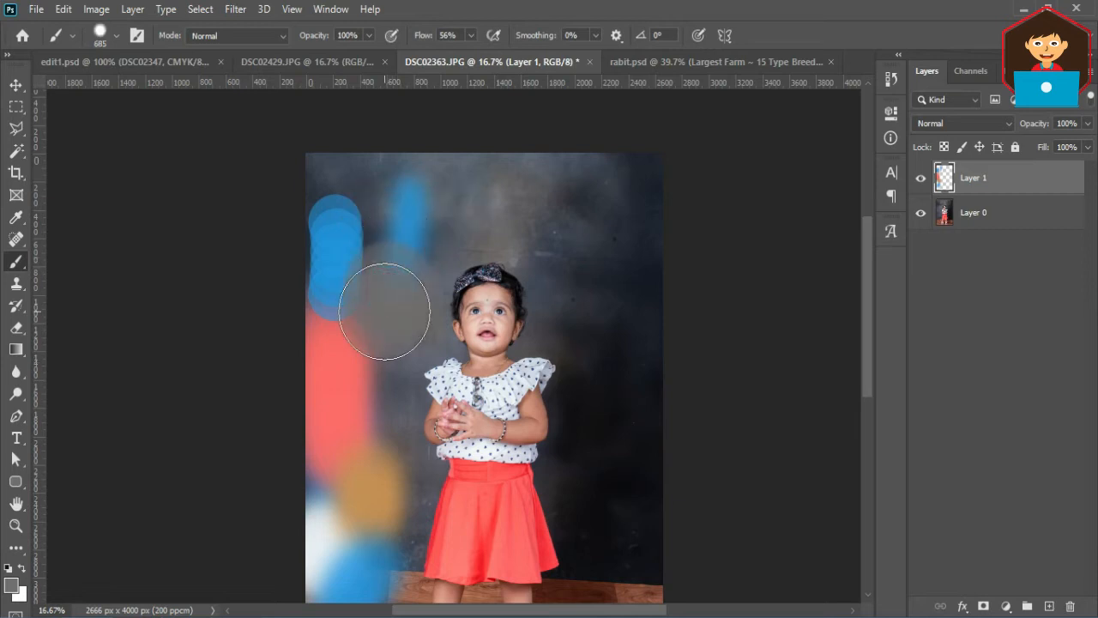
{"action": "left_click_drag", "start_coordinate": [385, 312], "coordinate": [368, 238]}
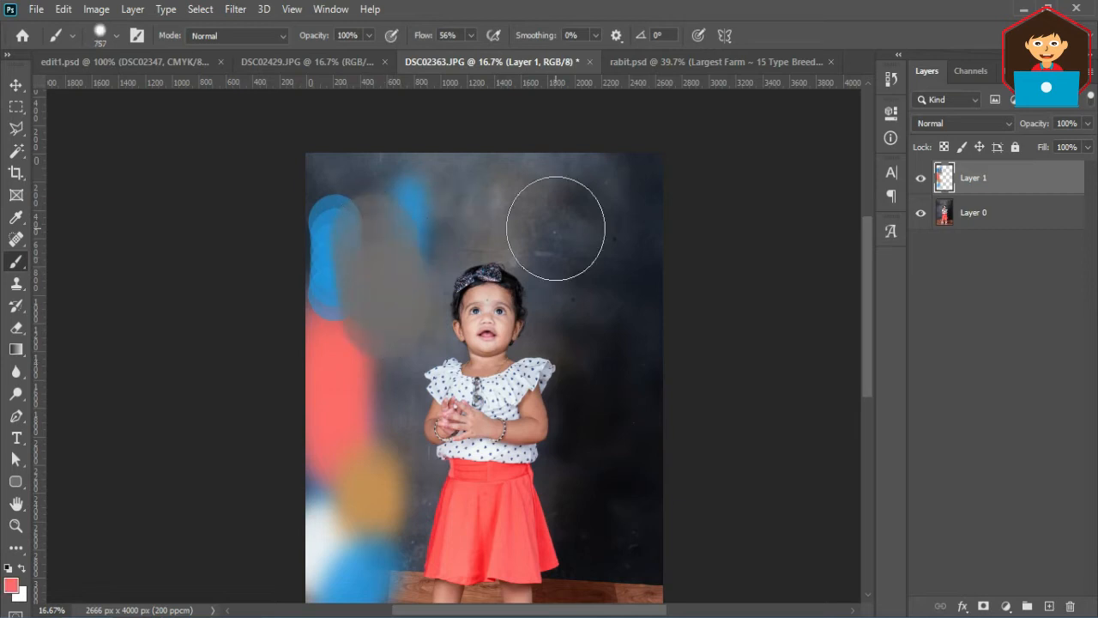
Paint large soft coral strokes over the backdrop beside the girl, and try reduced brush opacities such as 20% before restoring 100%
{"action": "mouse_move", "coordinate": [556, 229]}
{"action": "left_mouse_down"}
{"action": "mouse_move", "coordinate": [615, 233]}
{"action": "mouse_move", "coordinate": [594, 231]}
{"action": "mouse_move", "coordinate": [577, 148]}
{"action": "mouse_move", "coordinate": [568, 204]}
{"action": "mouse_move", "coordinate": [571, 155]}
{"action": "left_mouse_up"}
{"action": "left_click_drag", "start_coordinate": [564, 206], "coordinate": [564, 229]}
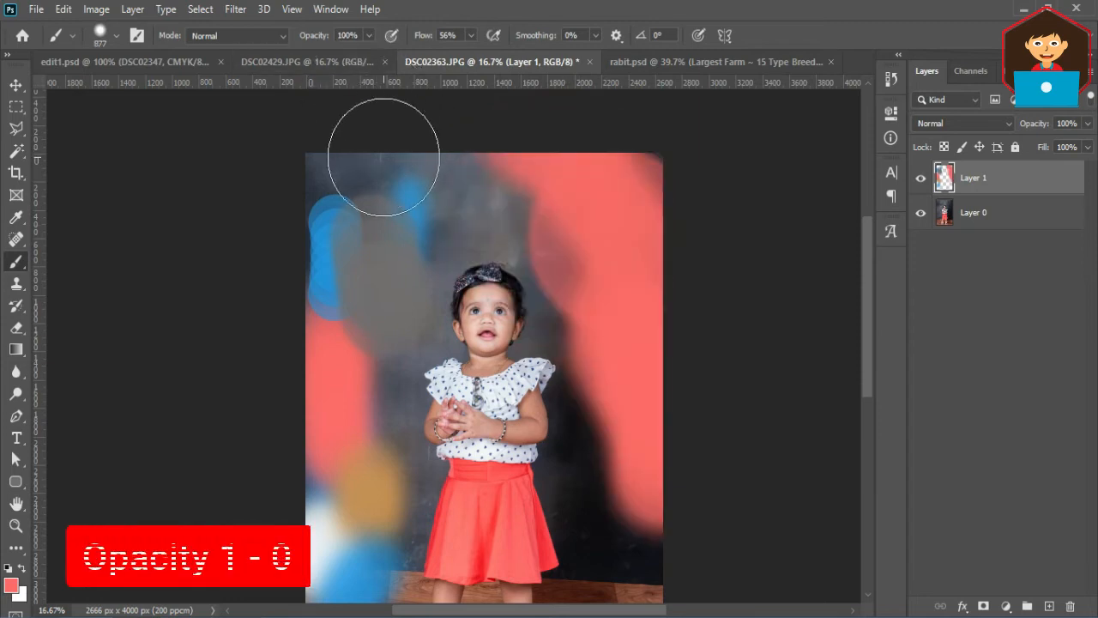
{"action": "key", "text": "1"}
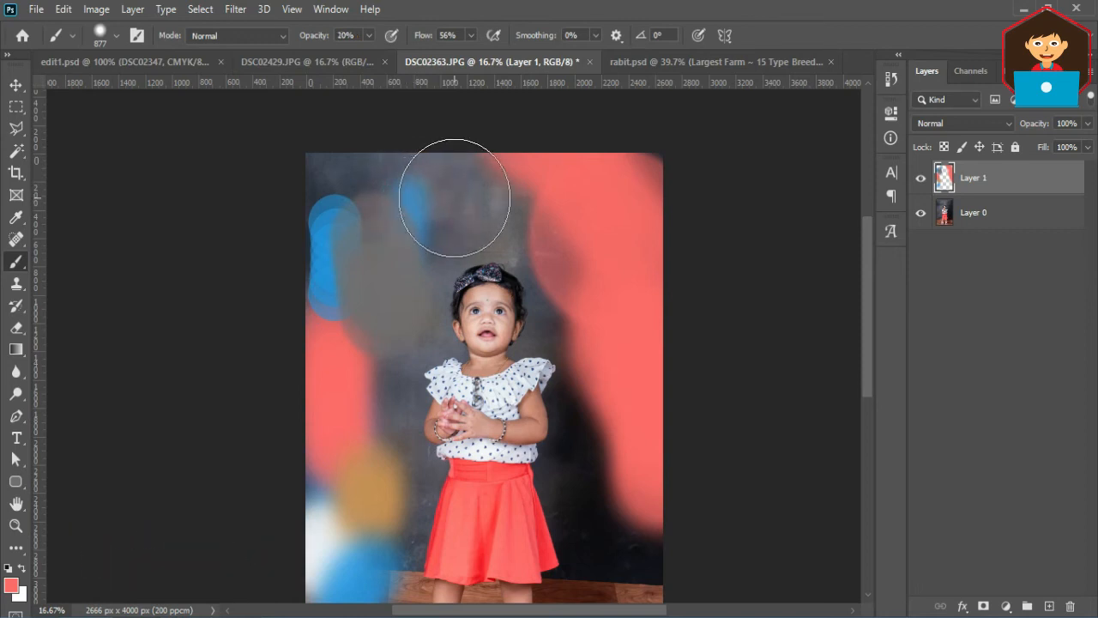
{"action": "key", "text": "3"}
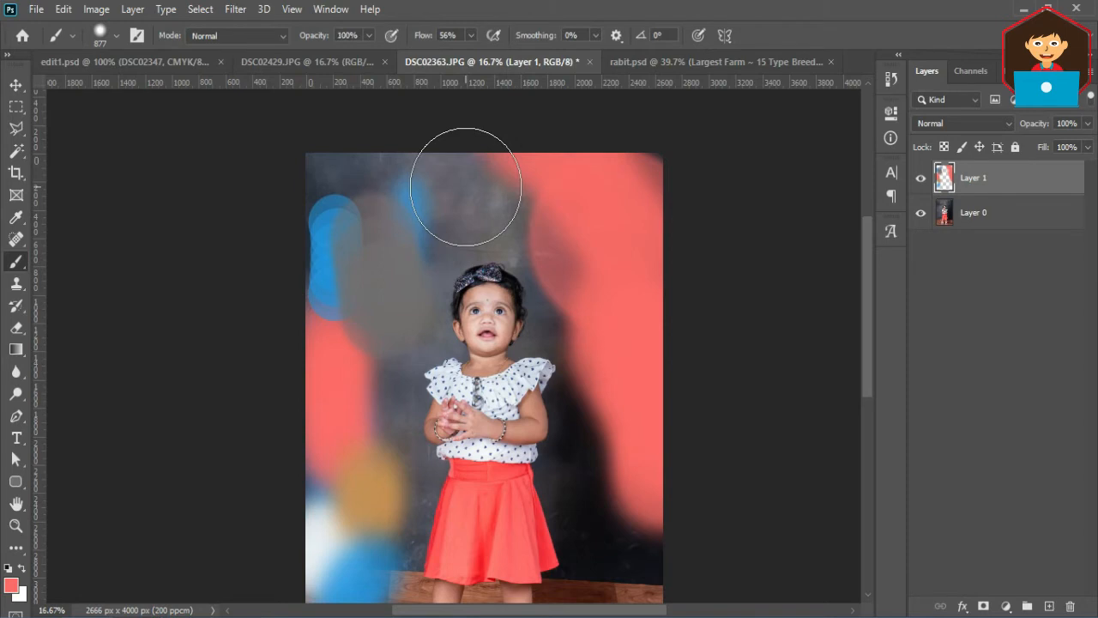
Create a new 2 by 2 inch document at 72 pixels/inch in RGB Color with a white background
{"action": "key", "text": "v"}
{"action": "key", "text": "ctrl+n"}
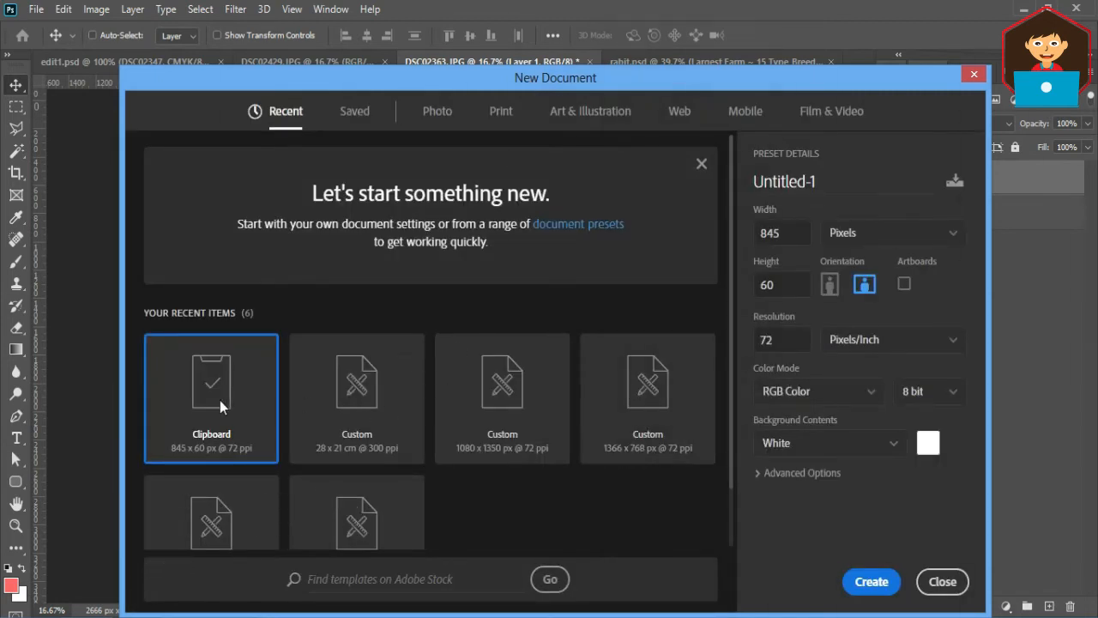
{"action": "left_click_drag", "start_coordinate": [784, 231], "coordinate": [739, 231]}
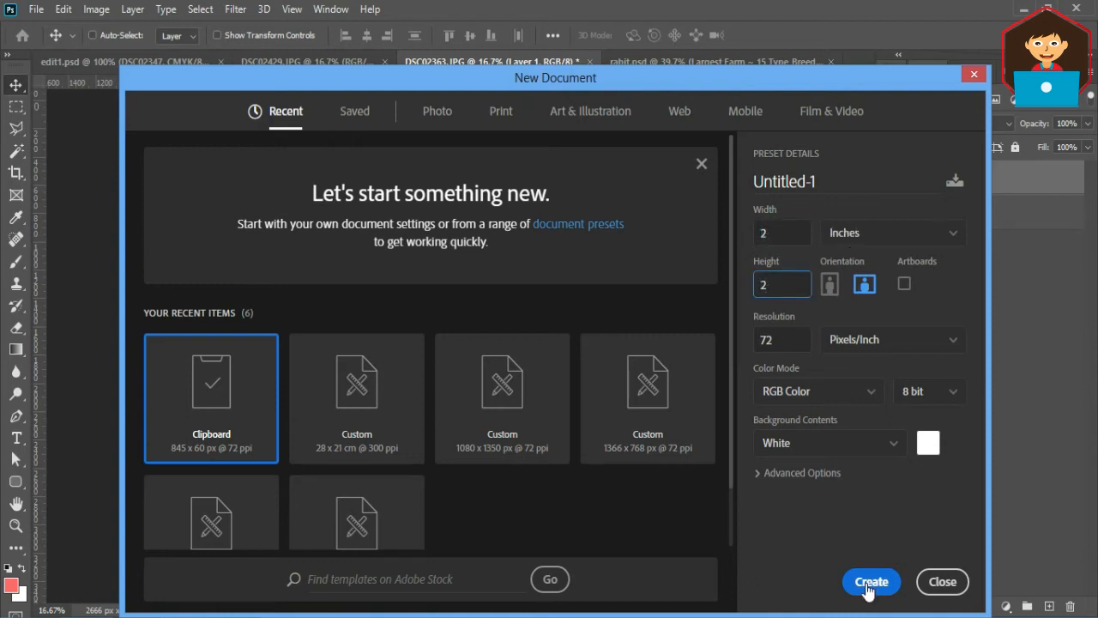
{"action": "left_click", "coordinate": [870, 582]}
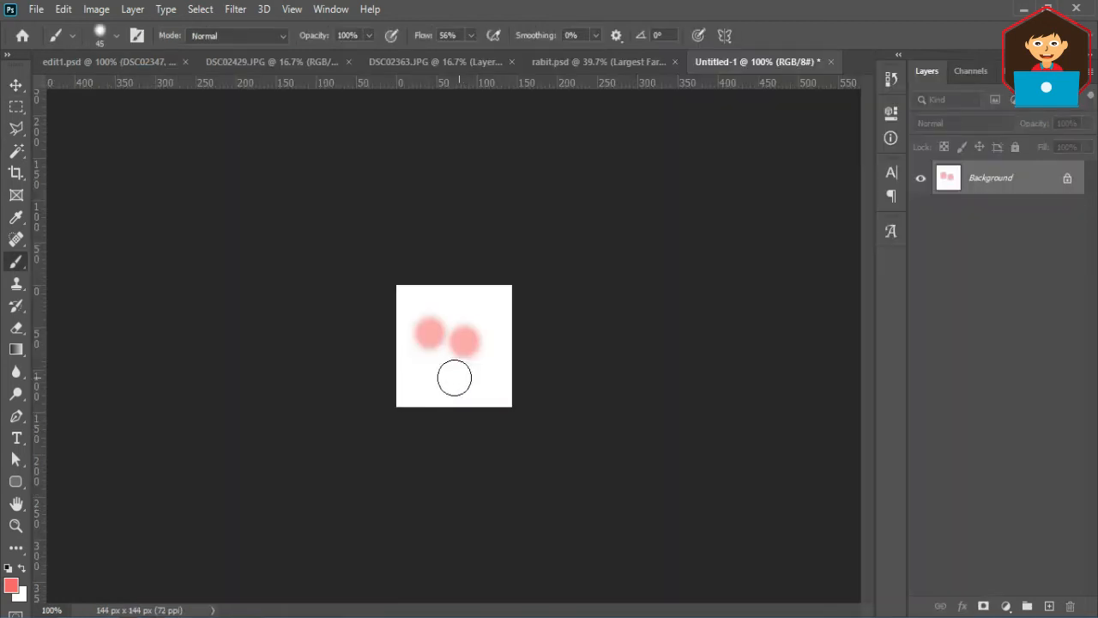
Paint three soft coral dots on the small white canvas and define them as a brush preset with the suggested name
{"action": "left_click", "coordinate": [438, 372]}
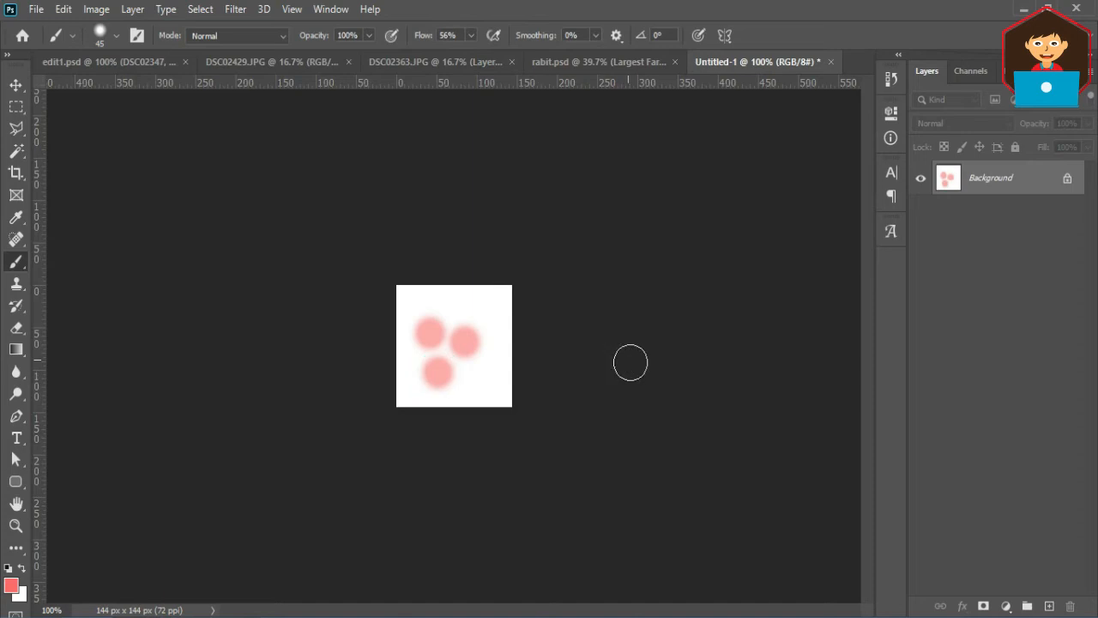
{"action": "left_click", "coordinate": [63, 9]}
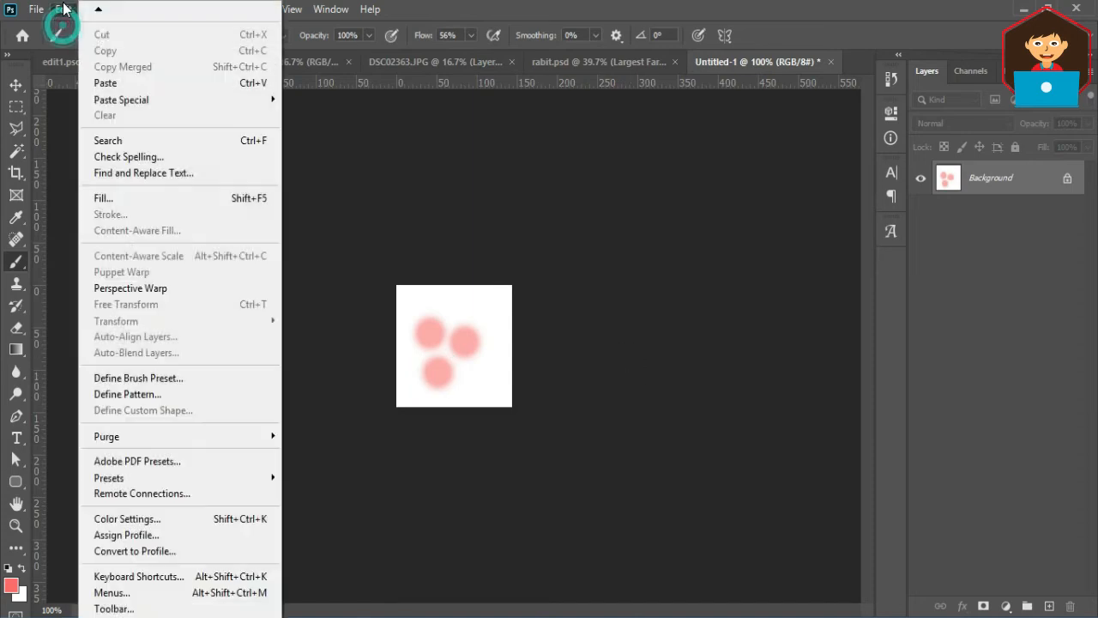
{"action": "left_click", "coordinate": [155, 379]}
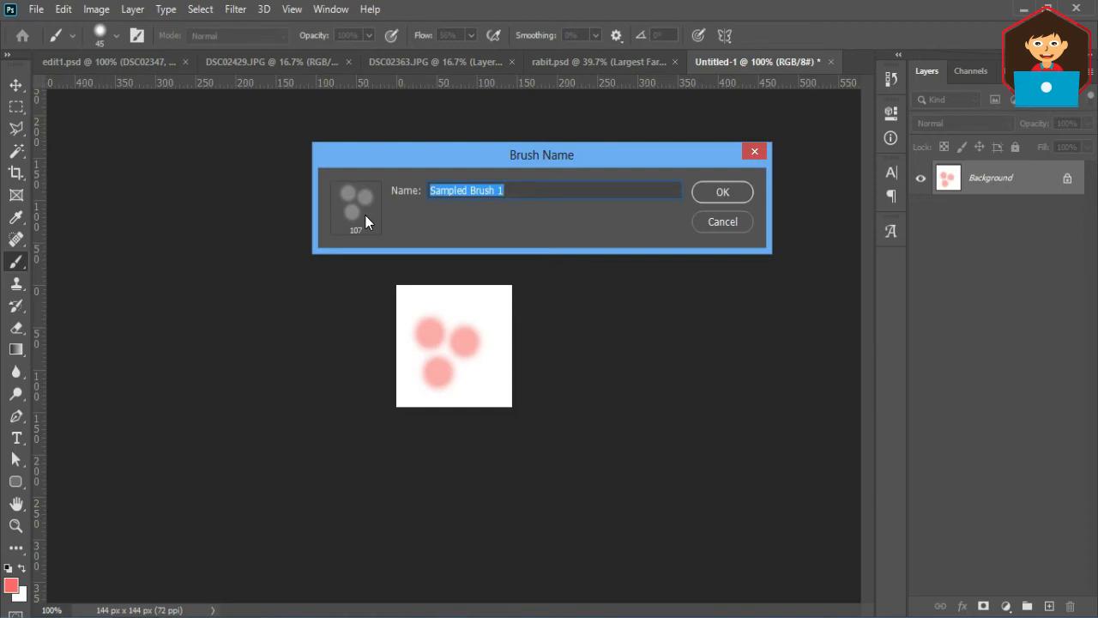
{"action": "key", "text": "Return"}
Add a new layer in DSC02363.JPG and fill three thin vertical marquee selections with coral on the dark backdrop beside the skirt
{"action": "left_click", "coordinate": [433, 61]}
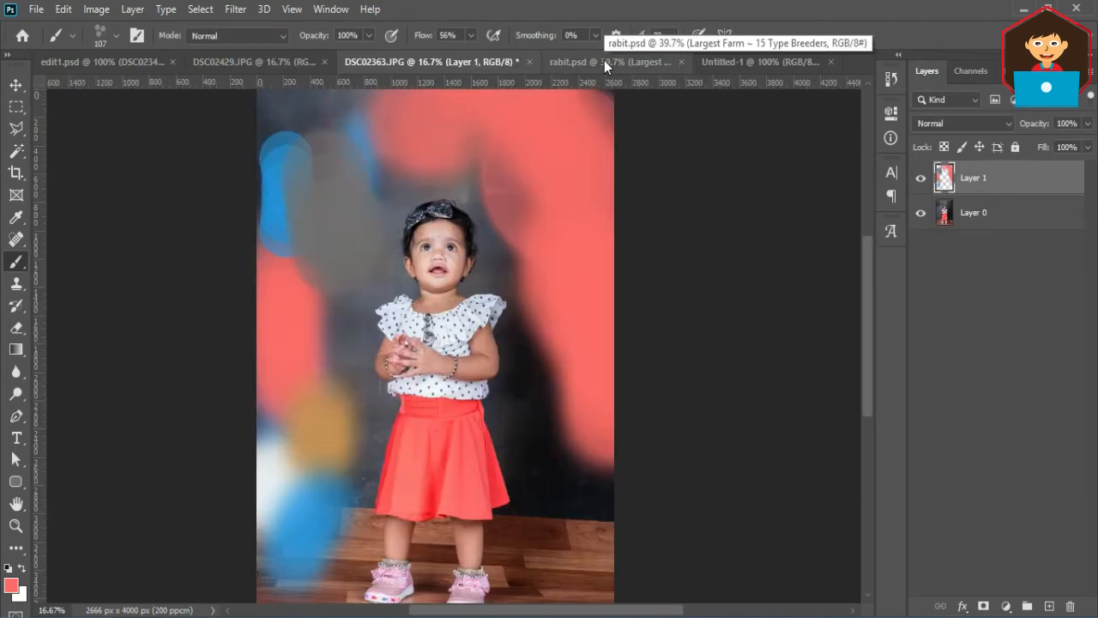
{"action": "left_click", "coordinate": [1048, 605]}
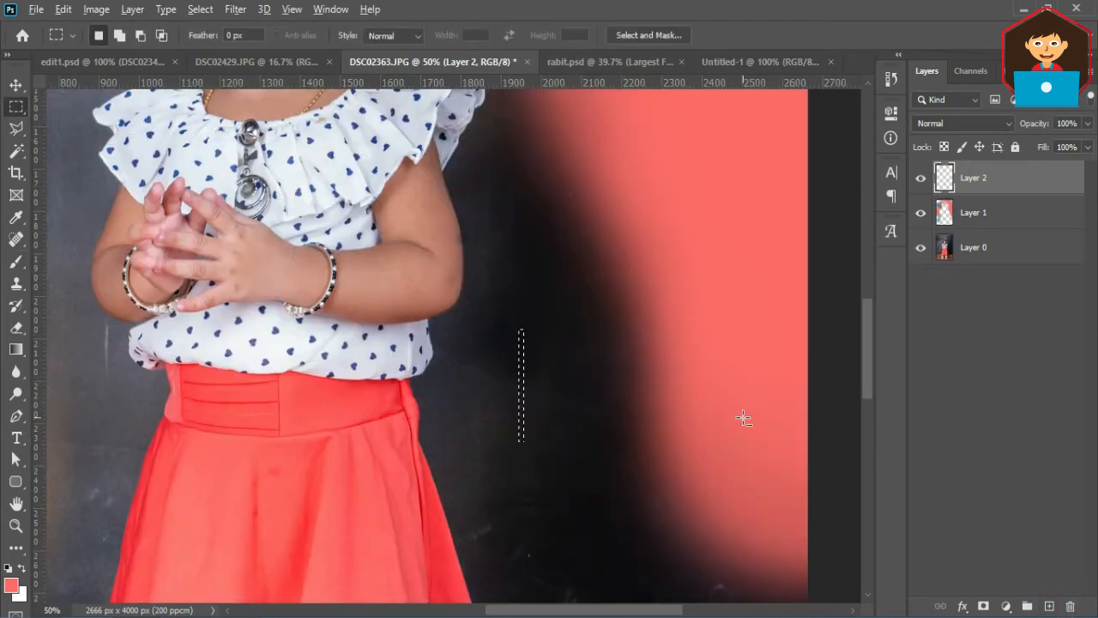
{"action": "key", "text": "alt+BackSpace"}
{"action": "key", "text": "alt+BackSpace"}
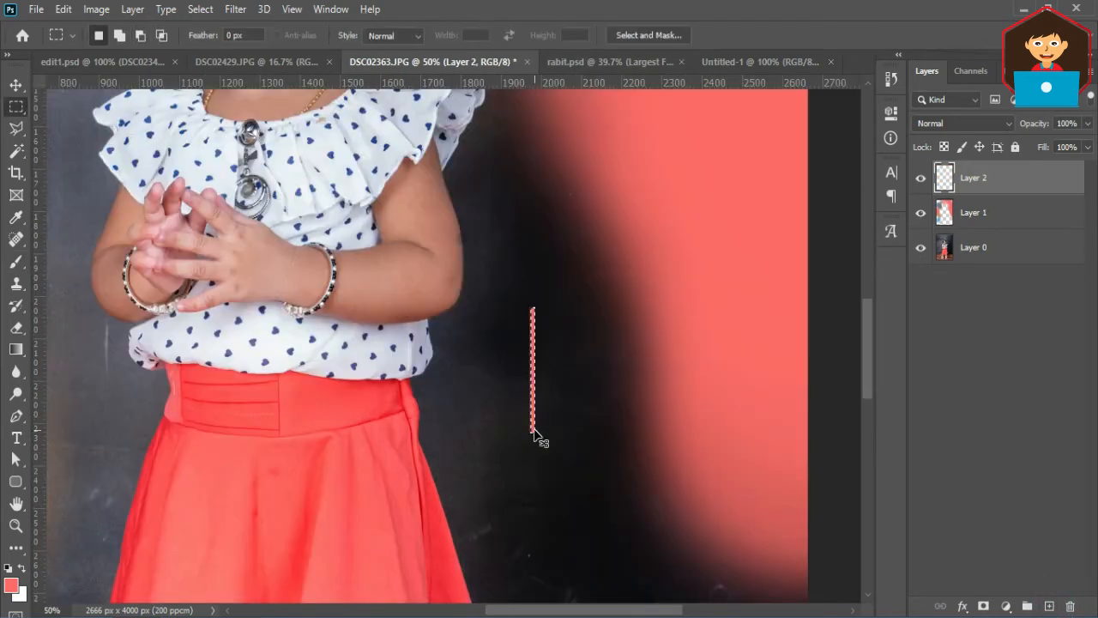
{"action": "key", "text": "ctrl+d"}
{"action": "left_click_drag", "start_coordinate": [528, 432], "coordinate": [524, 429]}
{"action": "key", "text": "alt+BackSpace"}
{"action": "left_click_drag", "start_coordinate": [543, 313], "coordinate": [544, 386]}
{"action": "key", "text": "alt+BackSpace"}
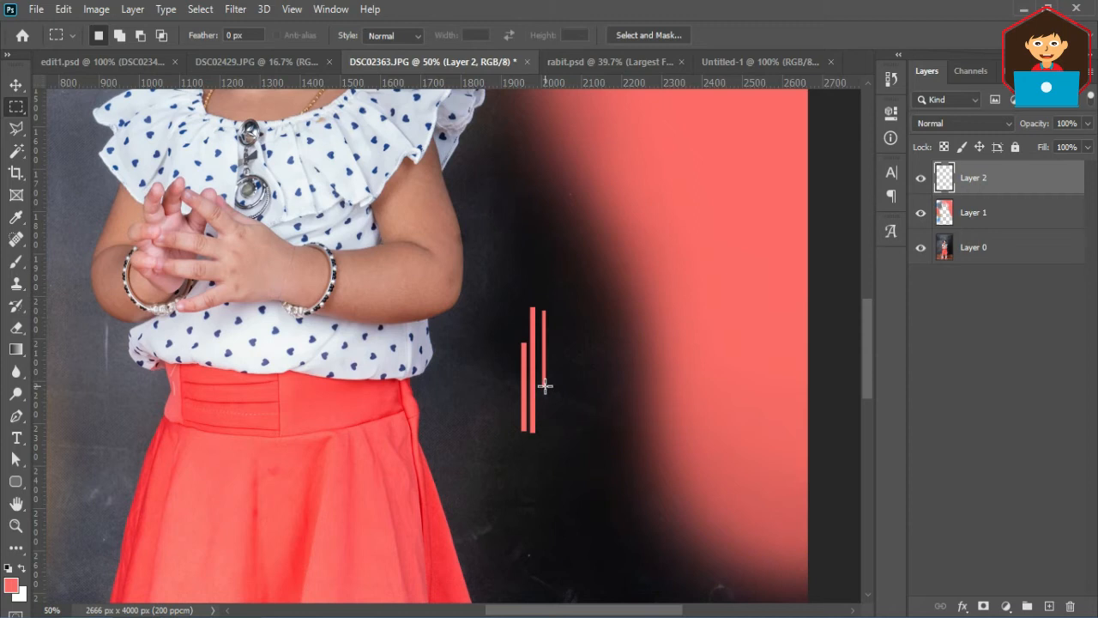
Fill a white rectangle around the three coral bars on a new layer, and move that layer below the bars' layer
{"action": "left_click", "coordinate": [1048, 606]}
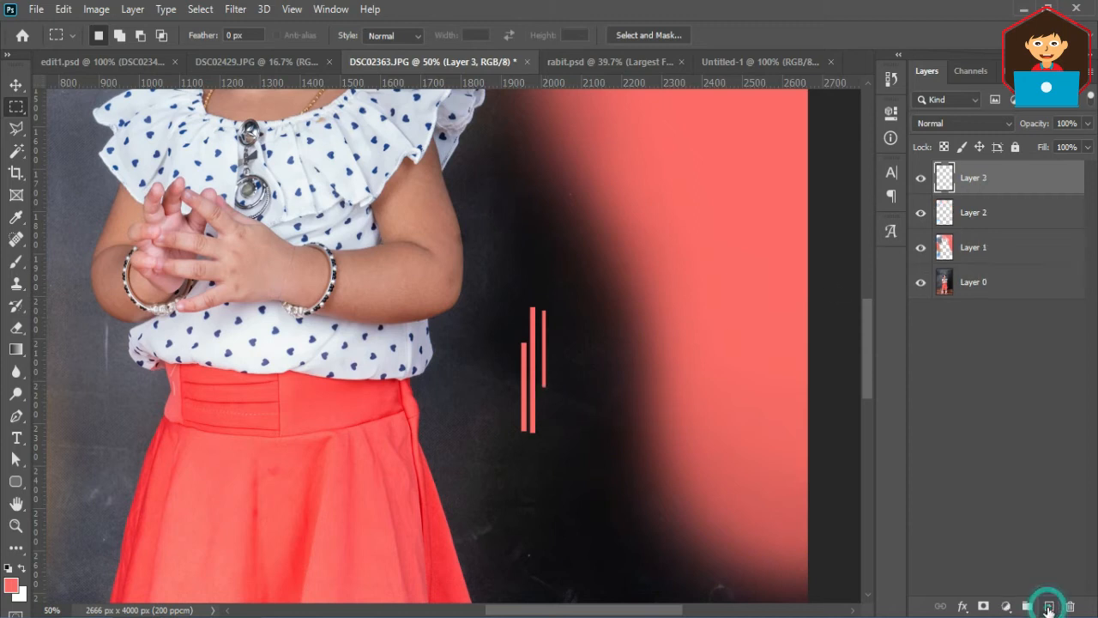
{"action": "left_click_drag", "start_coordinate": [488, 291], "coordinate": [590, 448]}
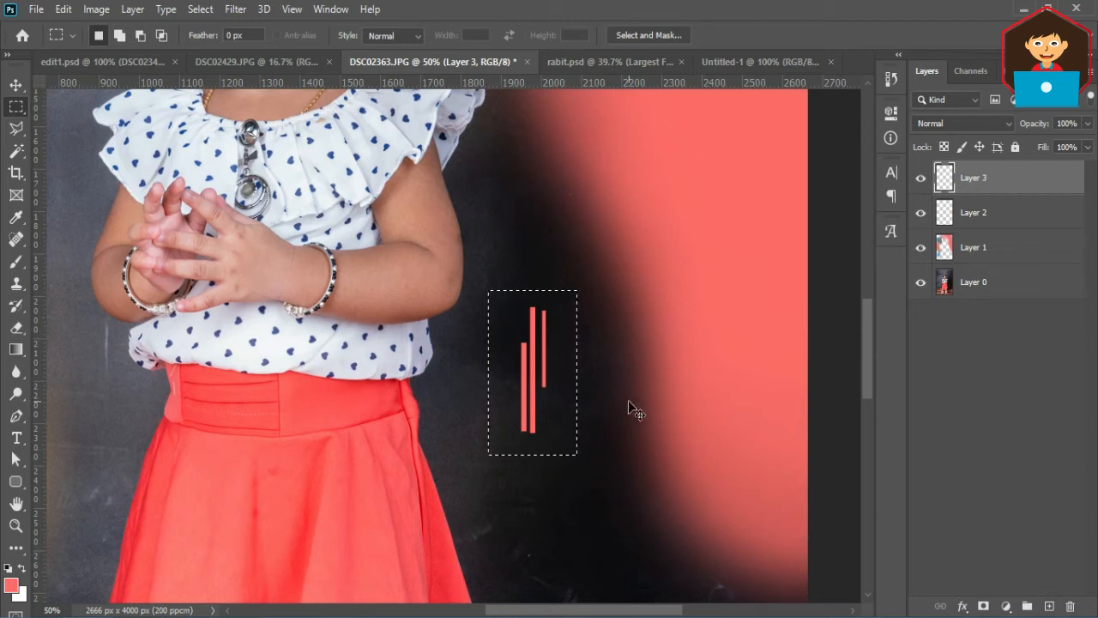
{"action": "key", "text": "ctrl+BackSpace"}
{"action": "key", "text": "ctrl+d"}
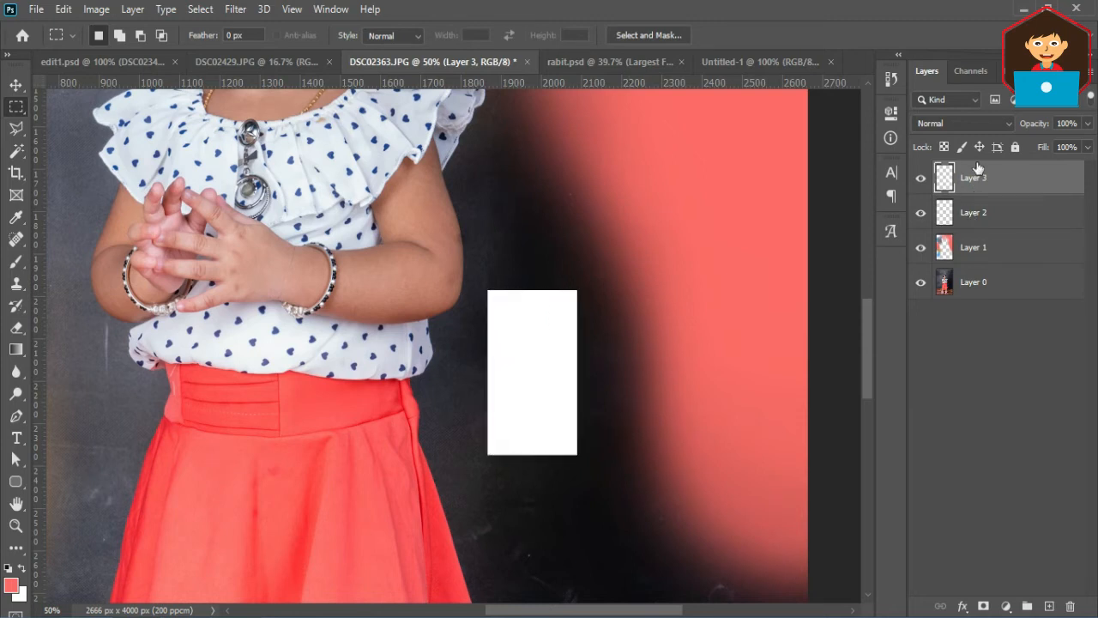
{"action": "left_click_drag", "start_coordinate": [970, 168], "coordinate": [980, 222]}
Load the white rectangle's outline as a selection and define the bar artwork as a brush preset with the suggested name
{"action": "left_click", "coordinate": [943, 212], "text": "ctrl"}
{"action": "left_click", "coordinate": [62, 9]}
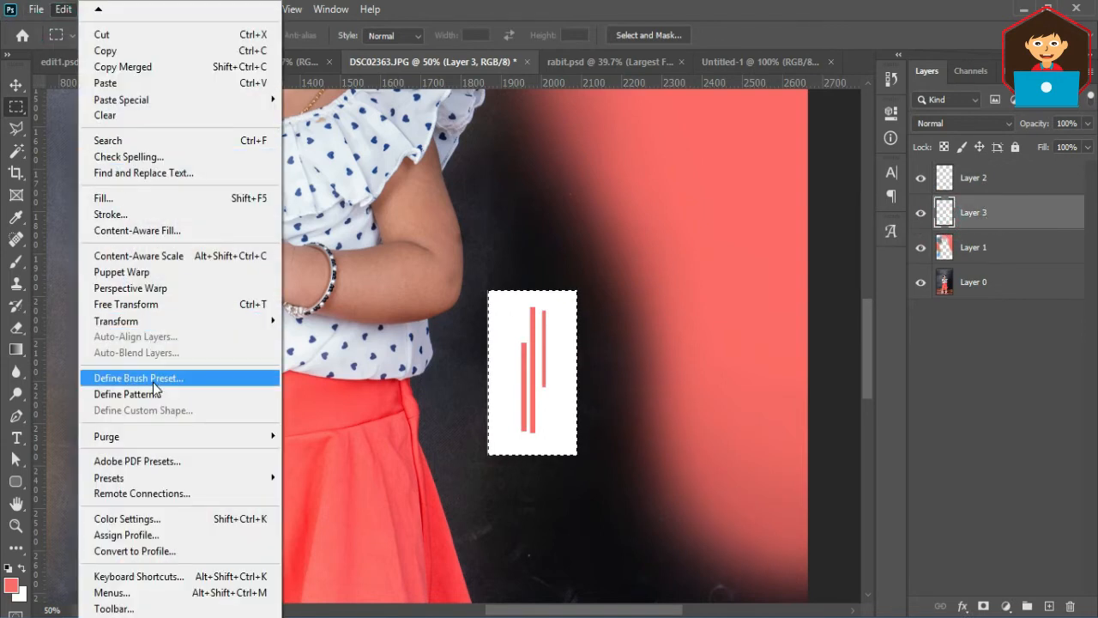
{"action": "left_click", "coordinate": [153, 381]}
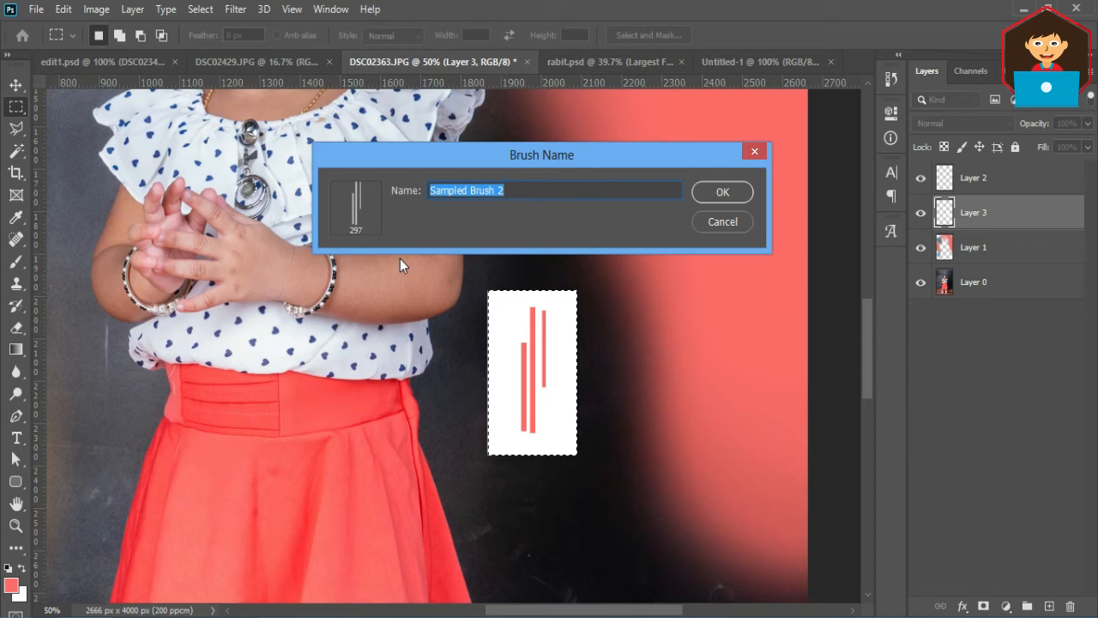
{"action": "key", "text": "Return"}
Clear the selection and stamp the new bar-shaped brush at three spots around the white rectangle with the Brush tool
{"action": "key", "text": "b"}
{"action": "key", "text": "ctrl+d"}
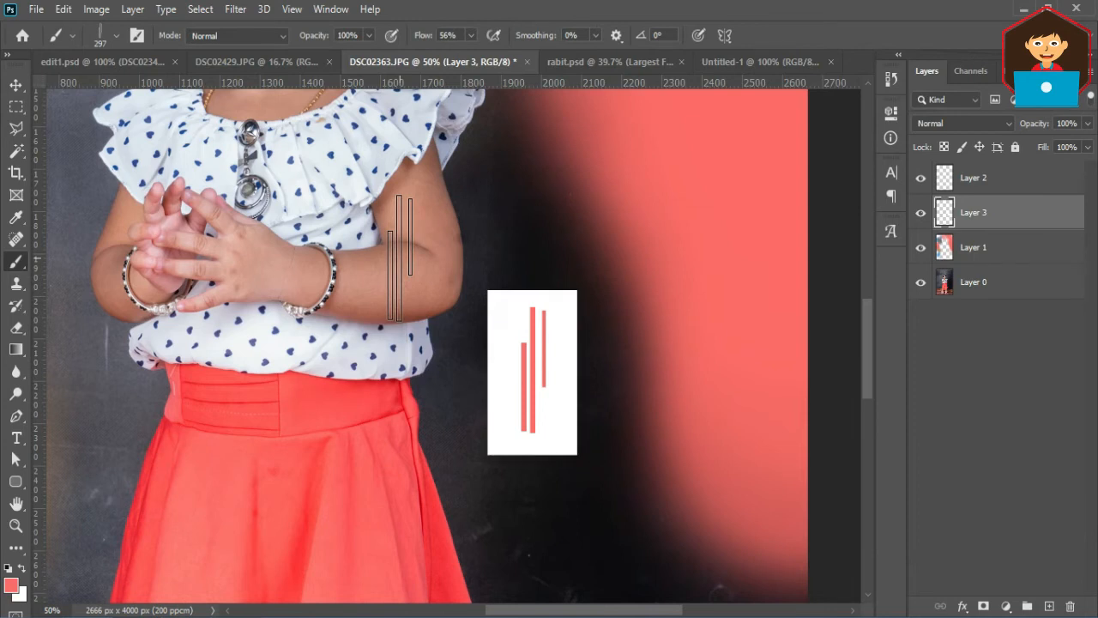
{"action": "left_click", "coordinate": [537, 218]}
{"action": "left_click", "coordinate": [635, 247]}
{"action": "left_click", "coordinate": [647, 466]}
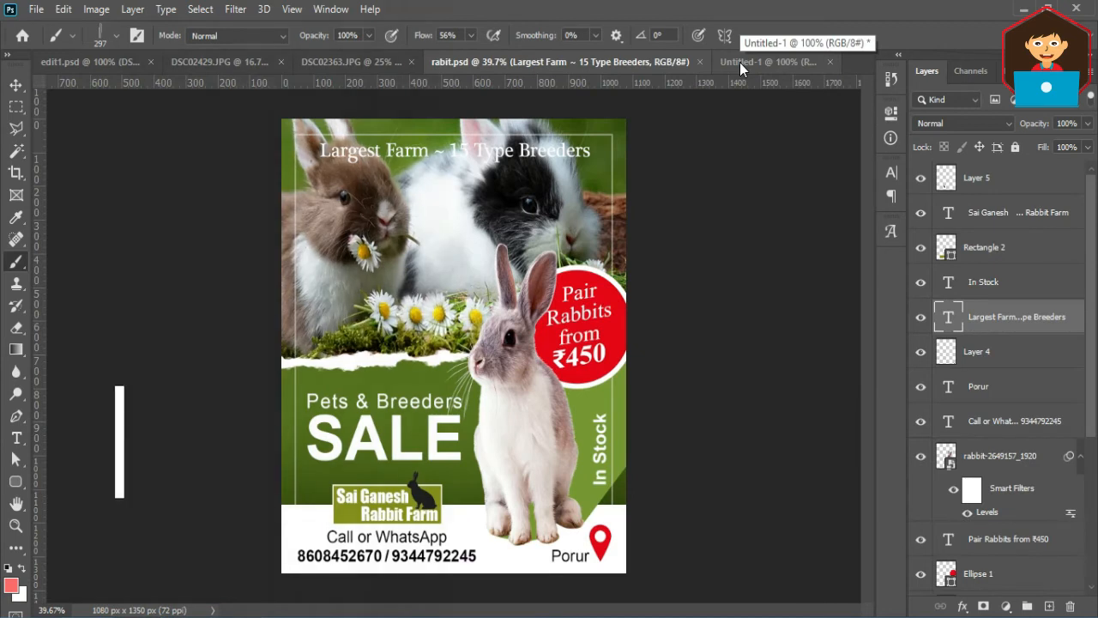
Enable the Move tool's Auto-Select in rabit.psd and select the Pets & Breeders SALE and Pair Rabbits from ₹450 layers directly on the canvas
{"action": "left_click", "coordinate": [16, 85]}
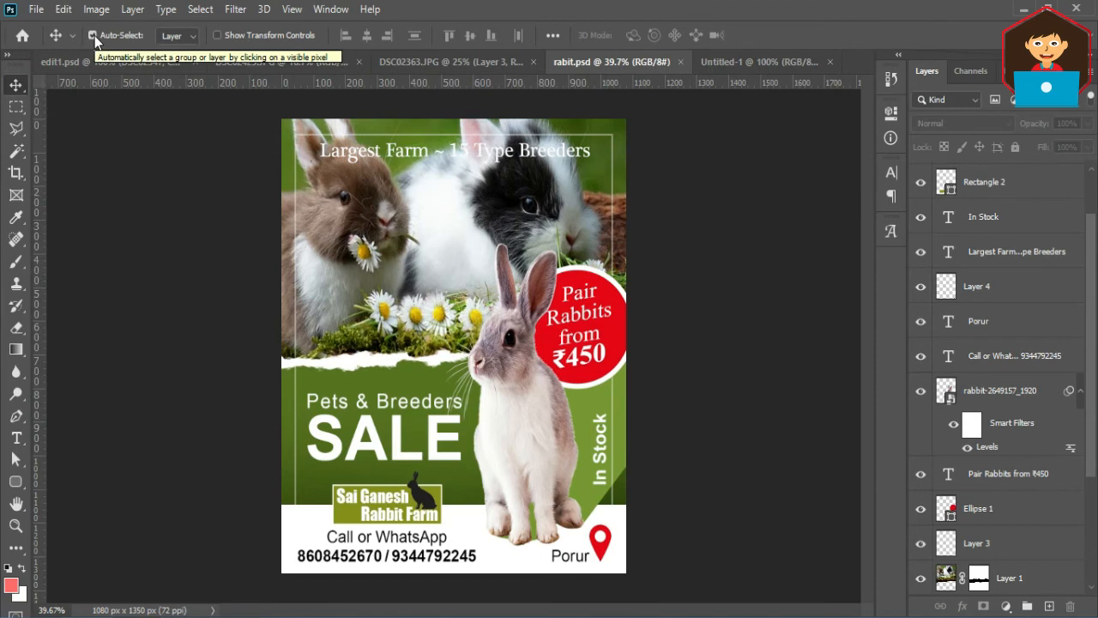
{"action": "left_click", "coordinate": [782, 408]}
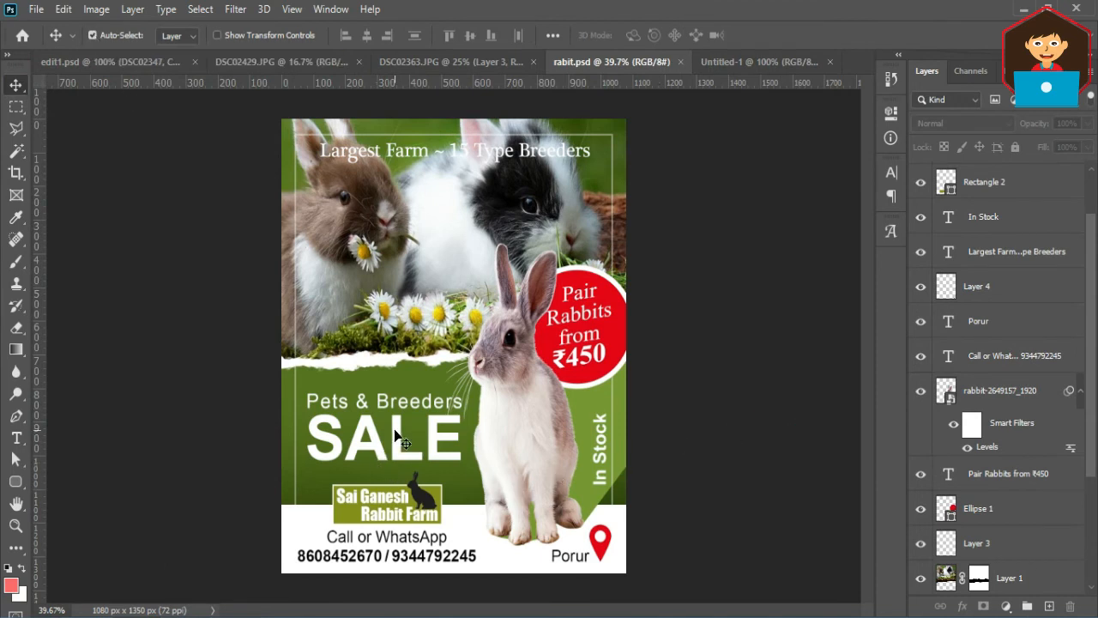
{"action": "left_click", "coordinate": [399, 439]}
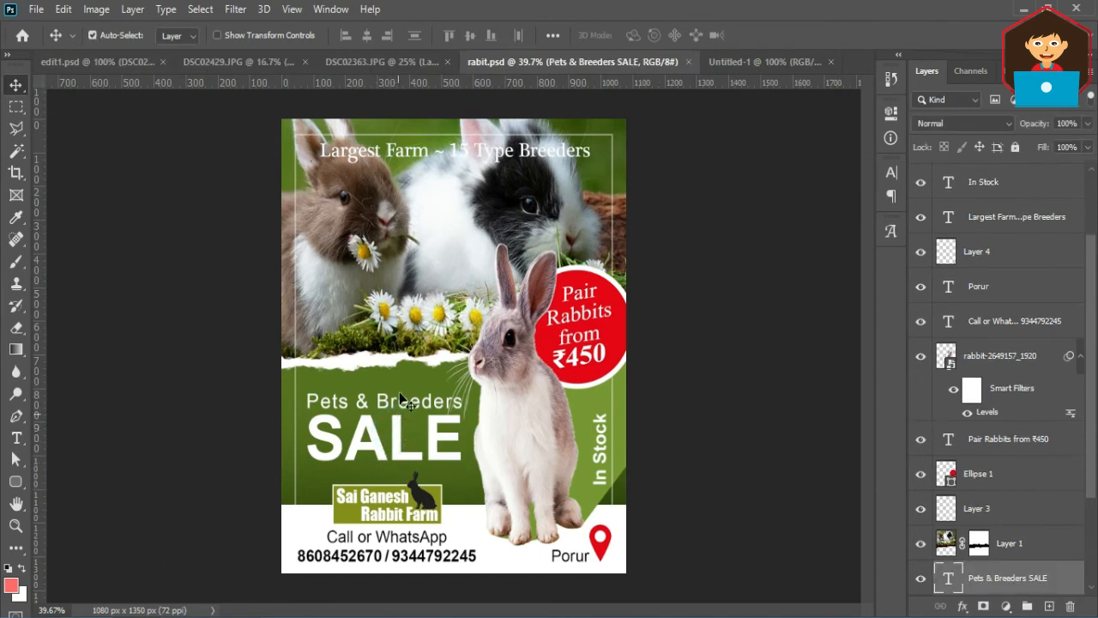
{"action": "left_click", "coordinate": [579, 312]}
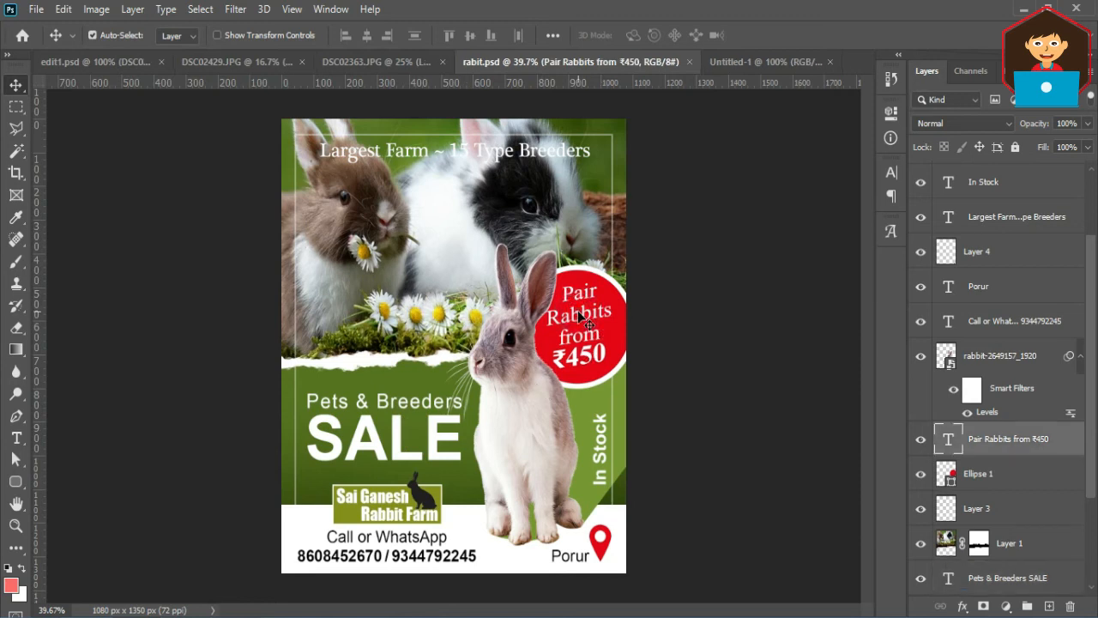
{"action": "left_click", "coordinate": [576, 191]}
{"action": "key", "text": "ctrl+z"}
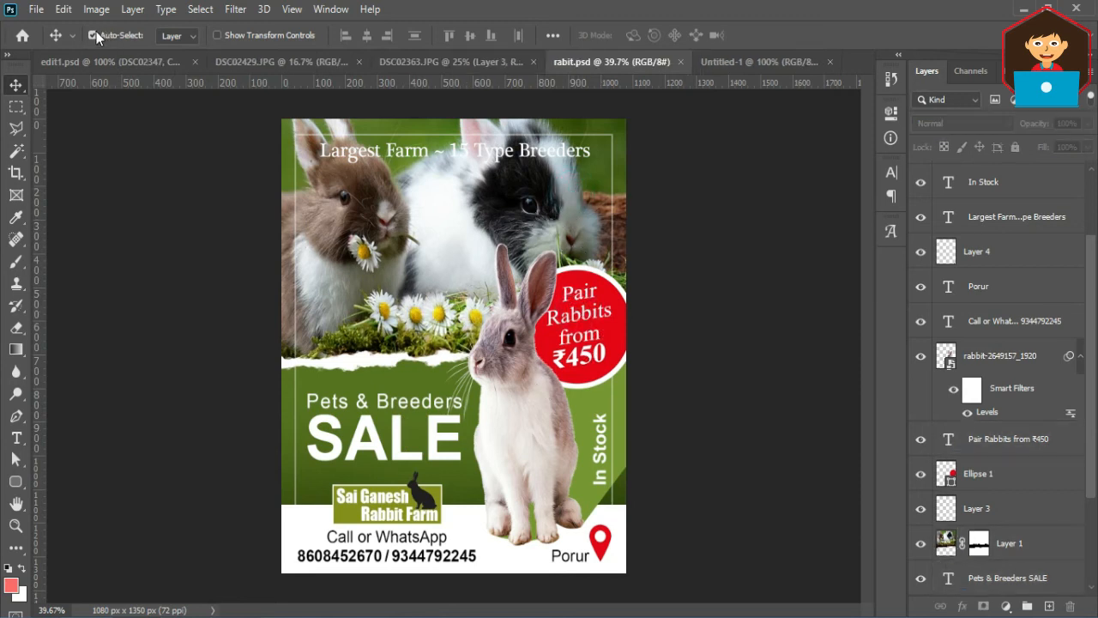
Turn off Auto-Select and select Layer 1, Pair Rabbits from ₹450 and Ellipse 1 in turn from the layers listed under the canvas point
{"action": "left_click", "coordinate": [92, 36]}
{"action": "right_click", "coordinate": [535, 201]}
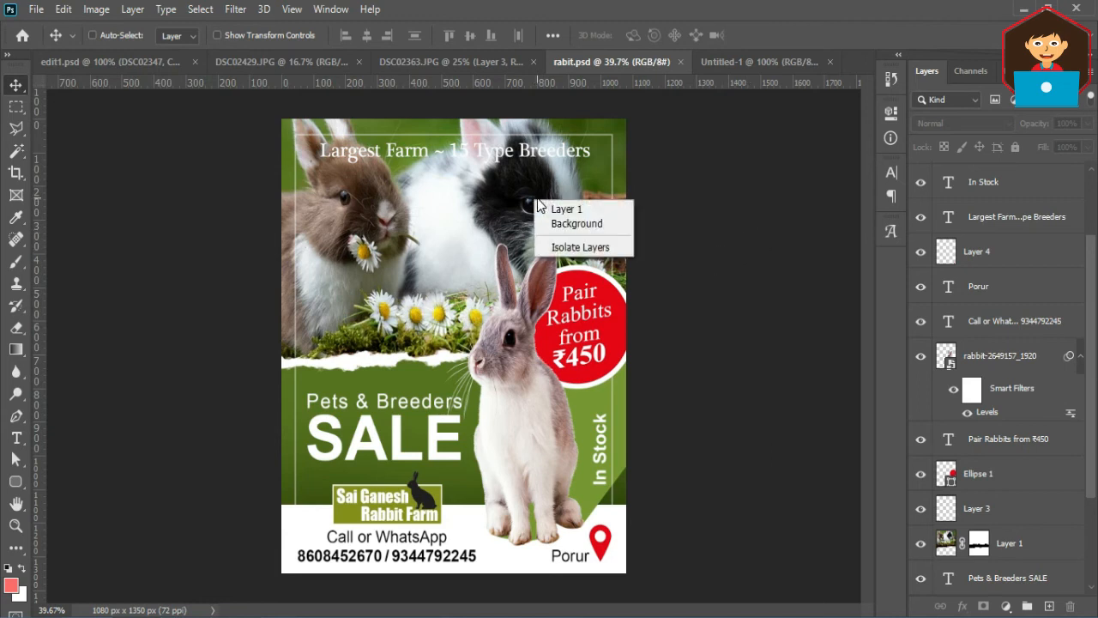
{"action": "left_click", "coordinate": [596, 211]}
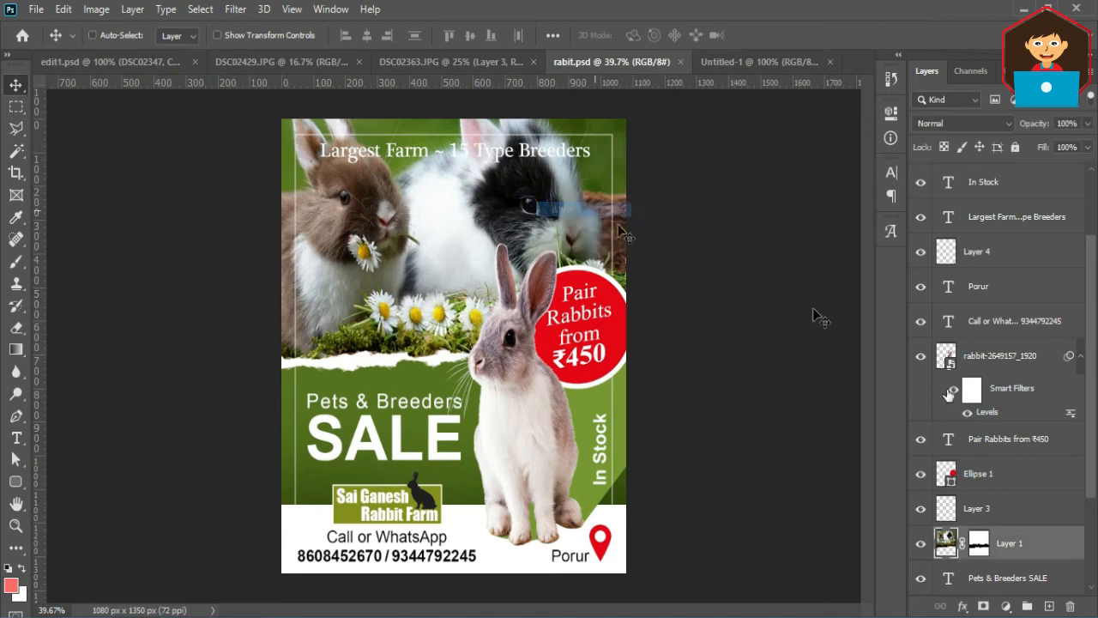
{"action": "right_click", "coordinate": [588, 320]}
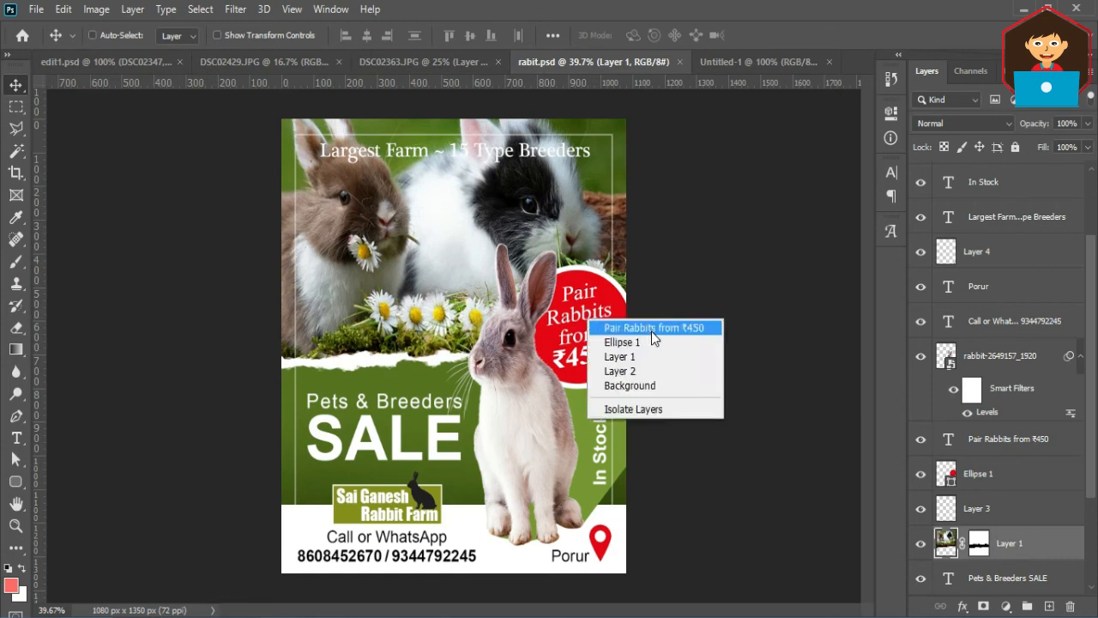
{"action": "left_click", "coordinate": [653, 328]}
{"action": "right_click", "coordinate": [587, 297]}
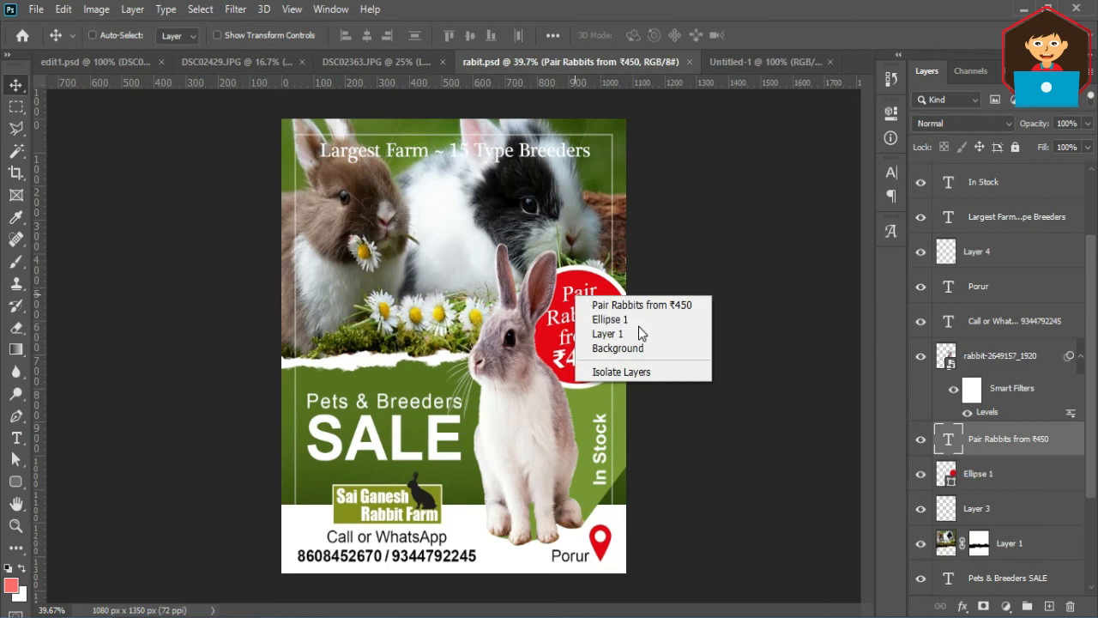
{"action": "left_click", "coordinate": [635, 318]}
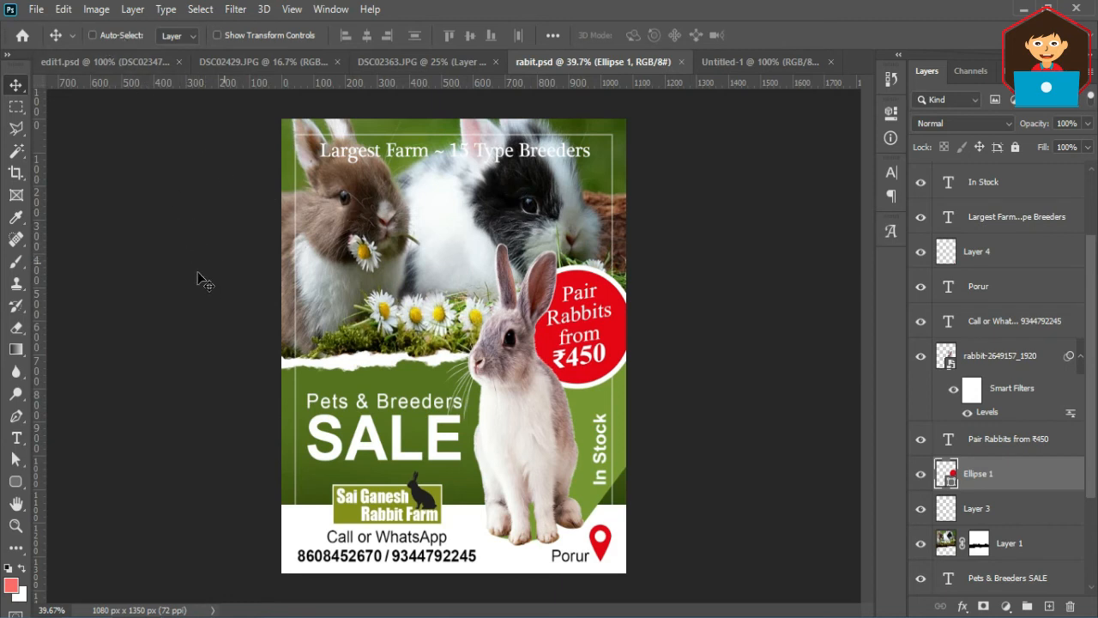
With Auto-Select temporarily active, select the Pets & Breeders SALE, Largest Farm ~ 15 Type Breeders and contact-number text layers in turn on the canvas
{"action": "key", "text": "ctrl"}
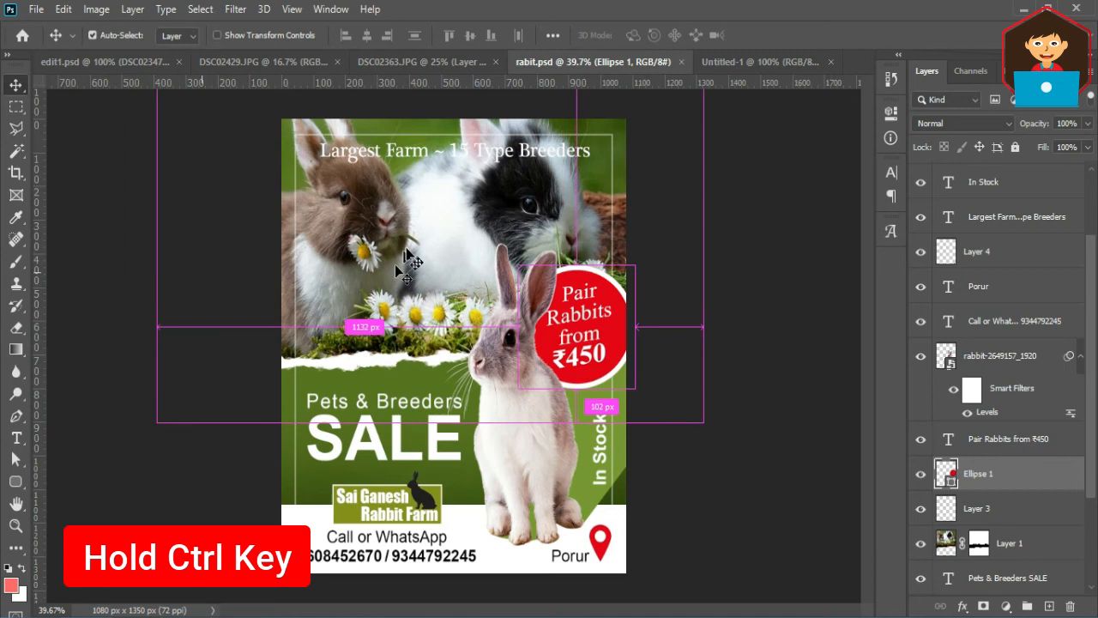
{"action": "left_click", "coordinate": [437, 446], "text": "ctrl"}
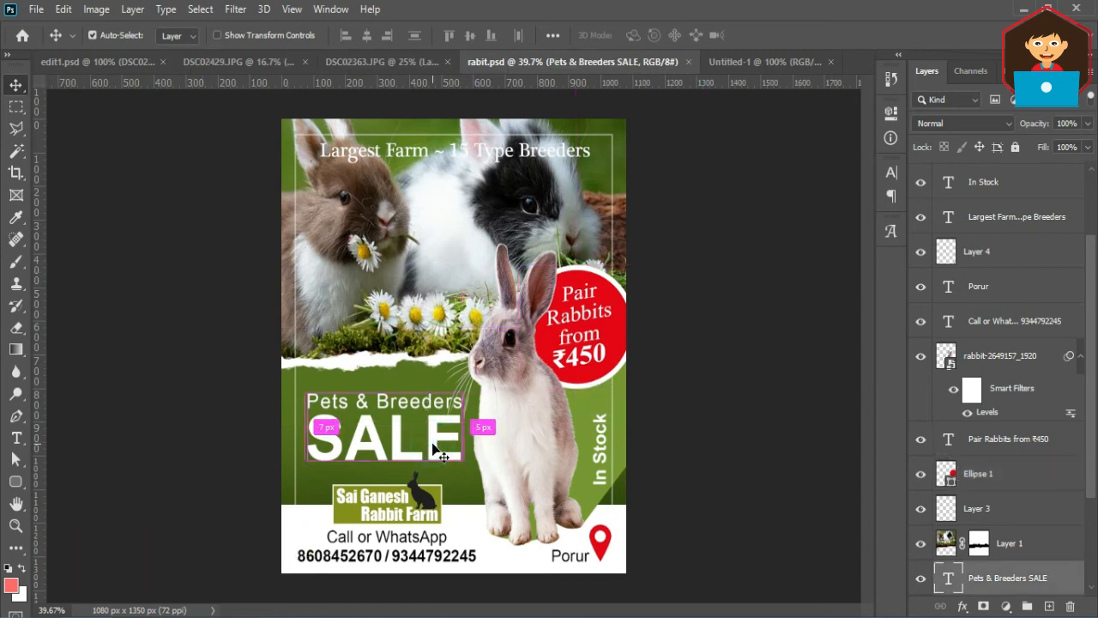
{"action": "left_click", "coordinate": [557, 150], "text": "ctrl"}
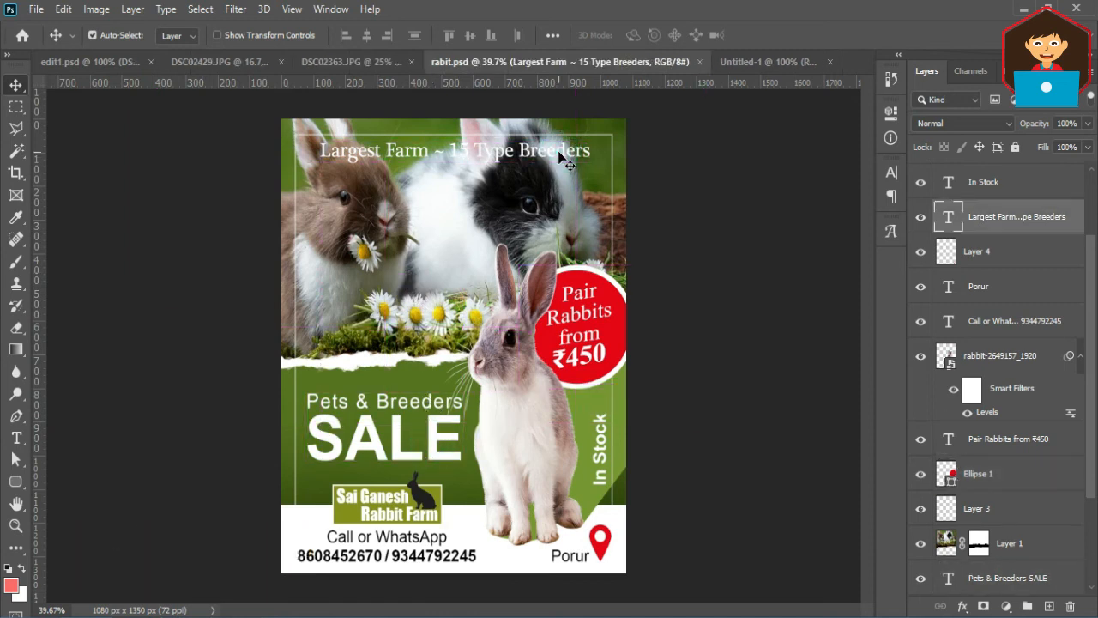
{"action": "left_click", "coordinate": [421, 549], "text": "ctrl"}
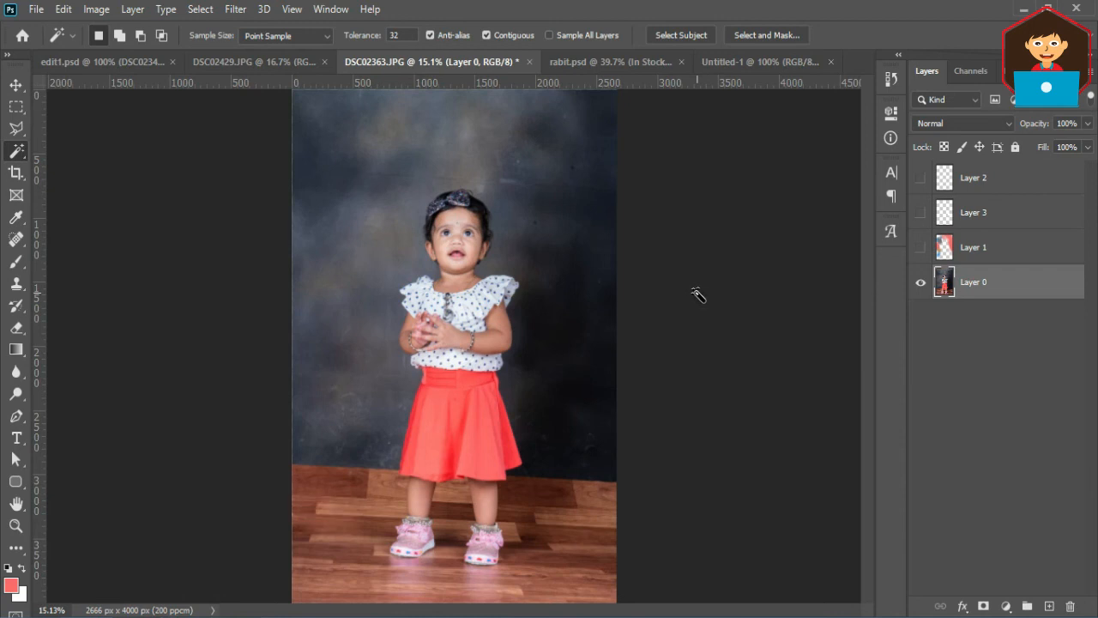
Select the child in DSC02363.JPG with Select Subject and copy the selection to a new layer
{"action": "left_click", "coordinate": [18, 152]}
{"action": "left_click", "coordinate": [73, 186]}
{"action": "left_click", "coordinate": [678, 34]}
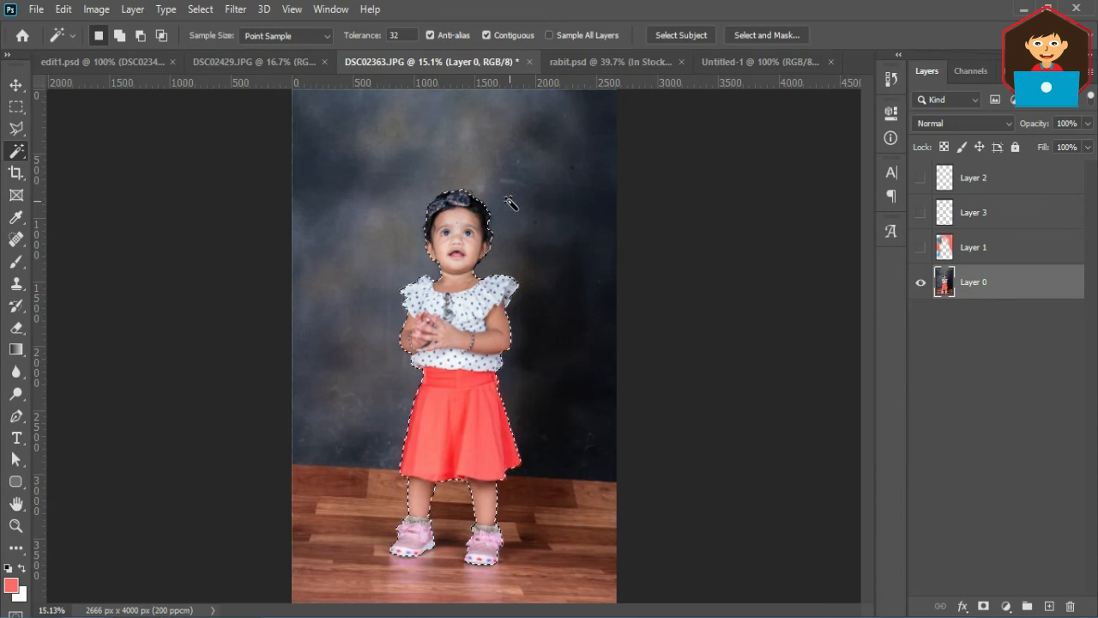
{"action": "key", "text": "ctrl+j"}
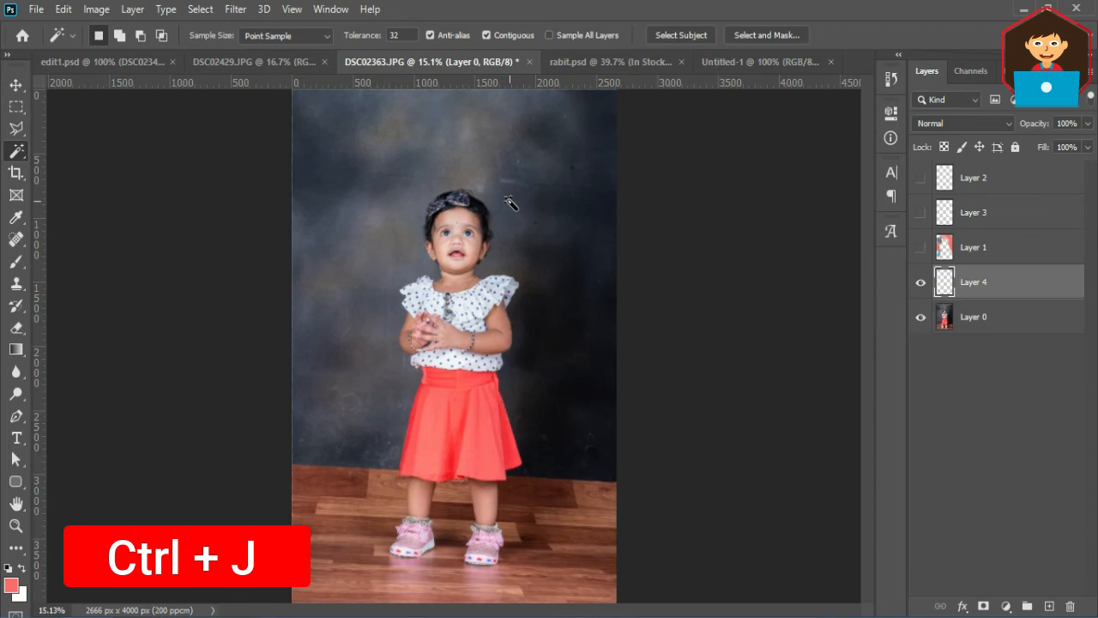
Hide the original photo on Layer 0 and reposition the child cutout near the middle of the canvas with the Move tool
{"action": "key", "text": "v"}
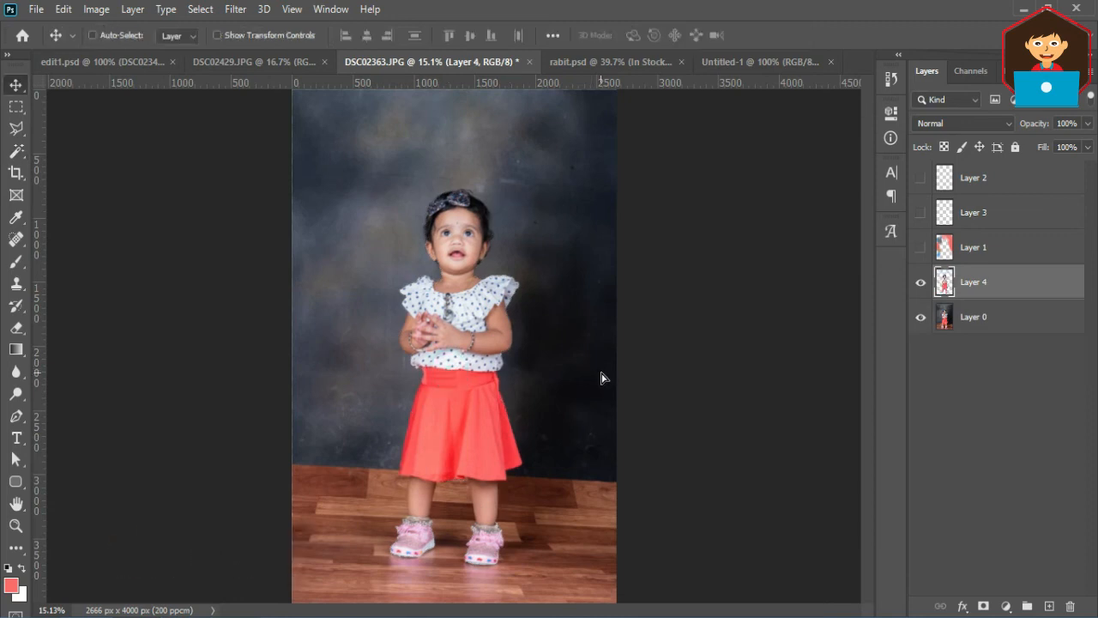
{"action": "left_click_drag", "start_coordinate": [436, 328], "coordinate": [554, 346]}
{"action": "left_click_drag", "start_coordinate": [554, 346], "coordinate": [529, 299]}
{"action": "left_click", "coordinate": [921, 318]}
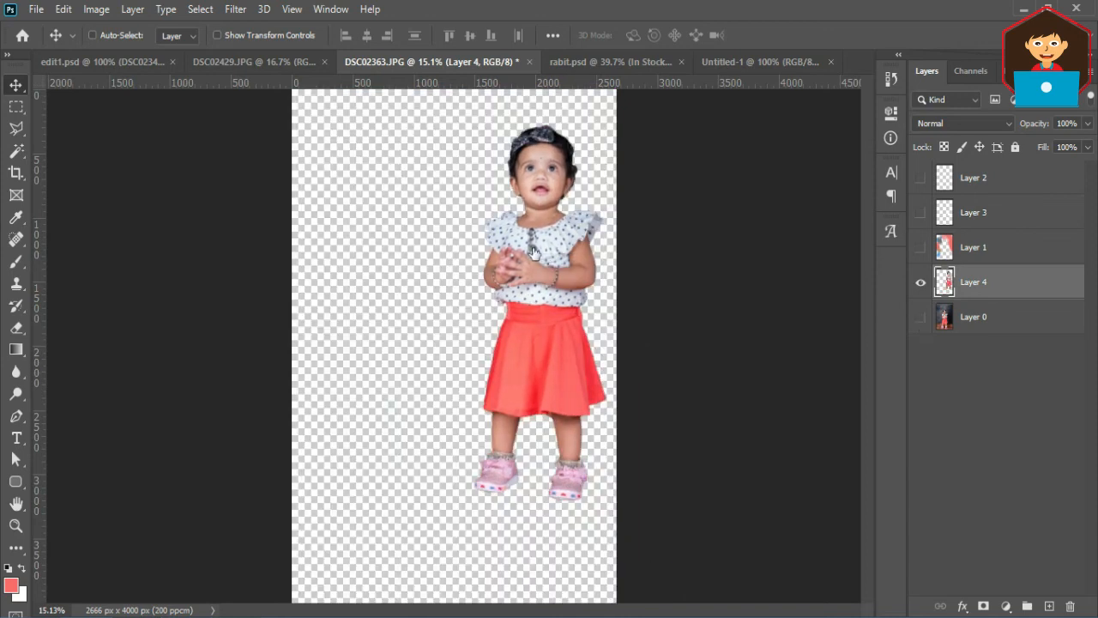
{"action": "key", "text": "ctrl+z"}
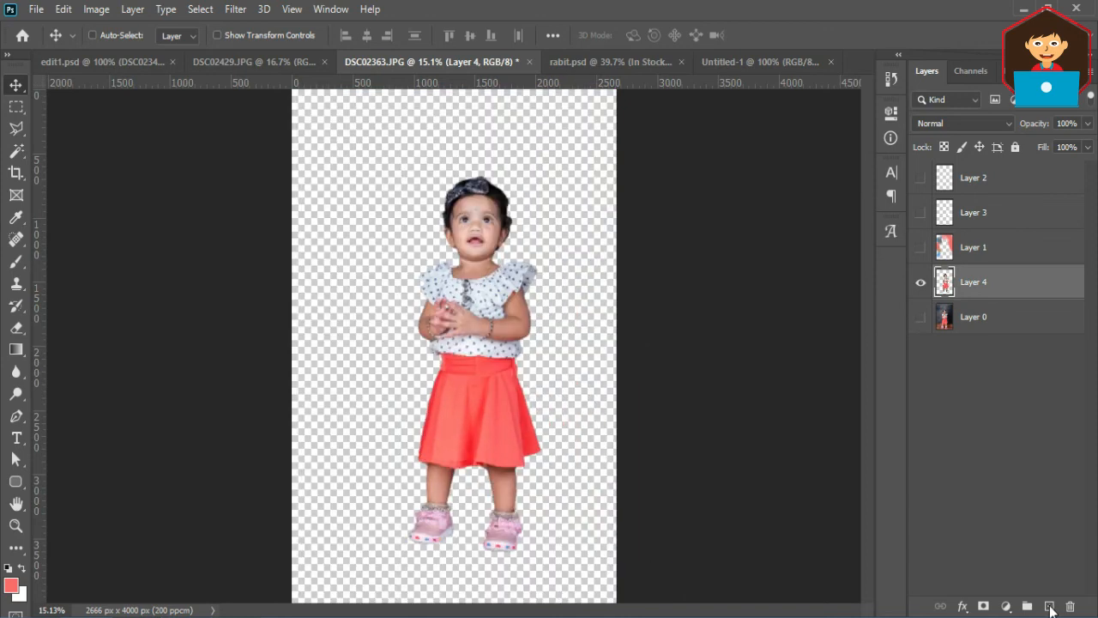
Add a new layer, fill it with the coral foreground colour and place it directly beneath the child cutout
{"action": "left_click", "coordinate": [1050, 607]}
{"action": "left_click", "coordinate": [969, 286]}
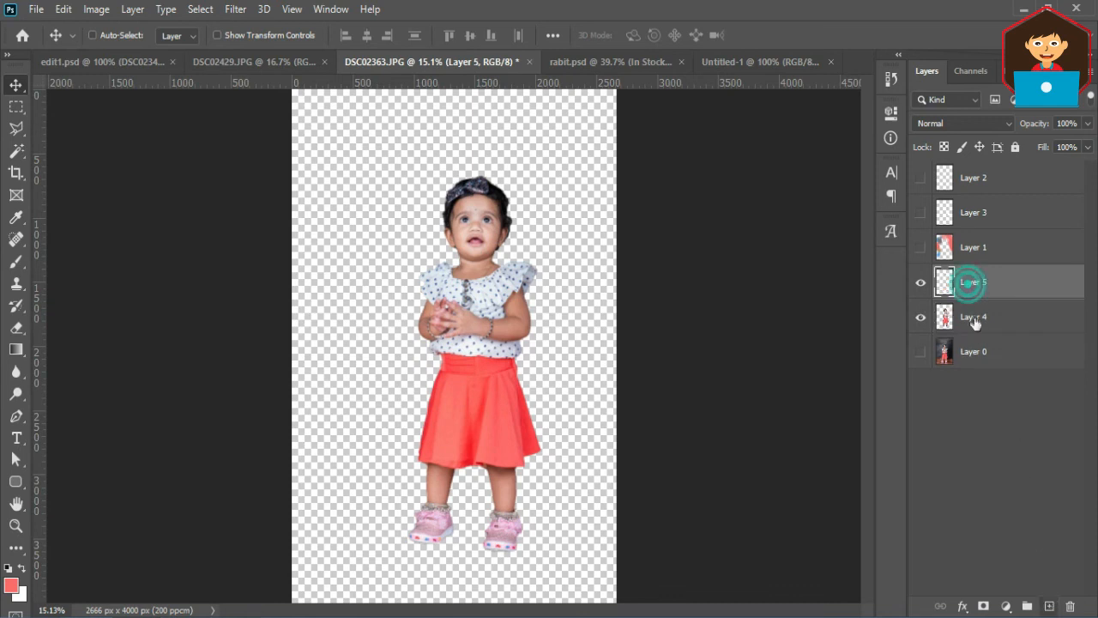
{"action": "key", "text": "alt+BackSpace"}
{"action": "key", "text": "ctrl+bracketleft"}
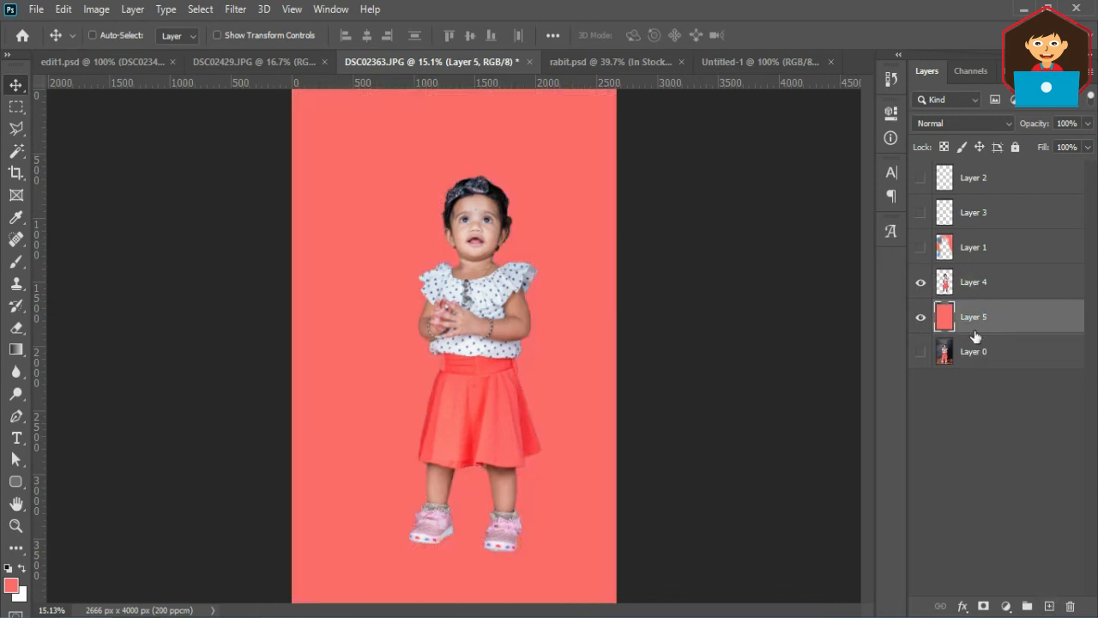